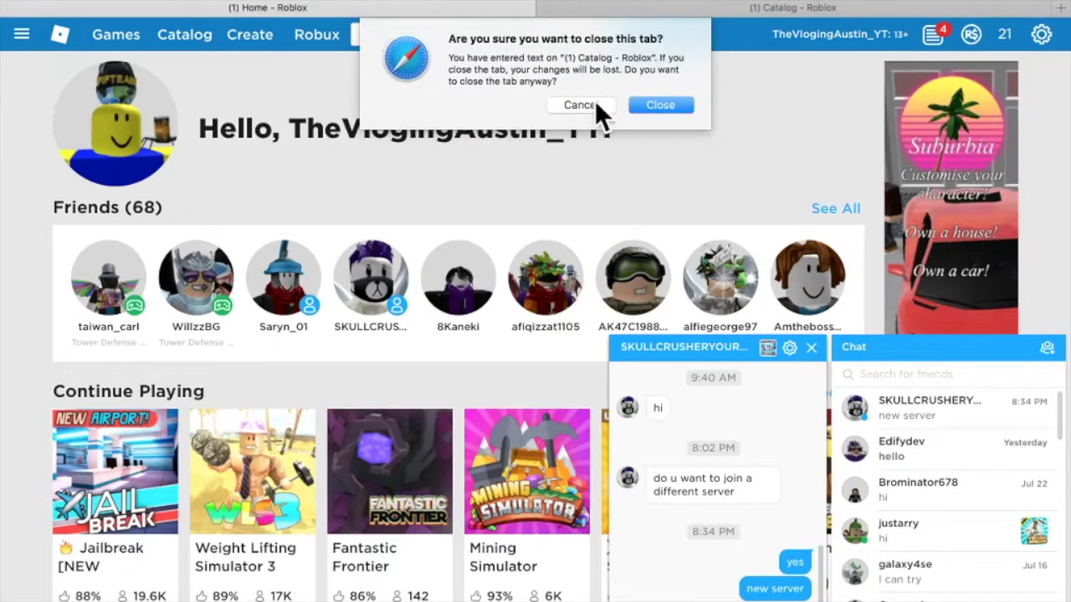
- Confirm closing the old Catalog tab, close the open chat conversation and collapse the chat list
{"action": "left_click", "coordinate": [647, 103]}
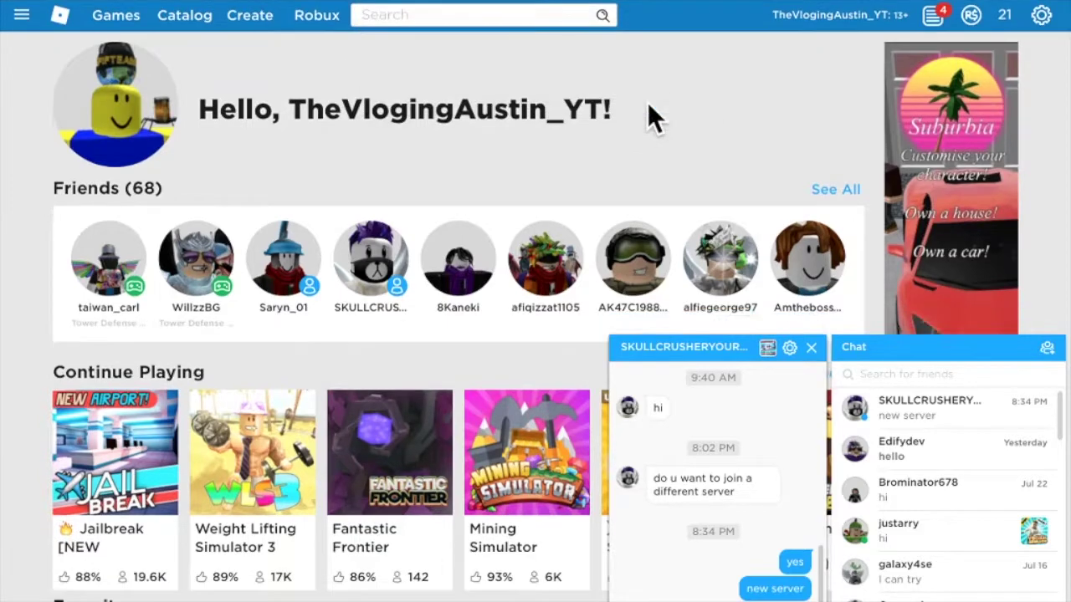
{"action": "mouse_move", "coordinate": [820, 368]}
{"action": "left_click", "coordinate": [813, 347]}
{"action": "left_click", "coordinate": [849, 351]}
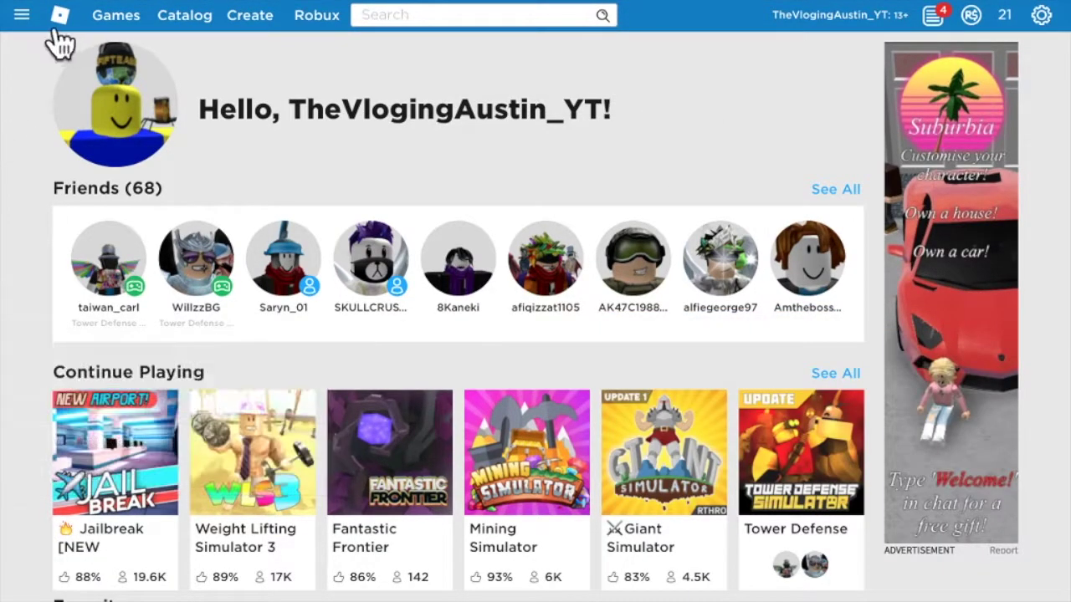
- Open your own profile and review the description and the items the avatar is currently wearing
{"action": "right_click", "coordinate": [147, 117]}
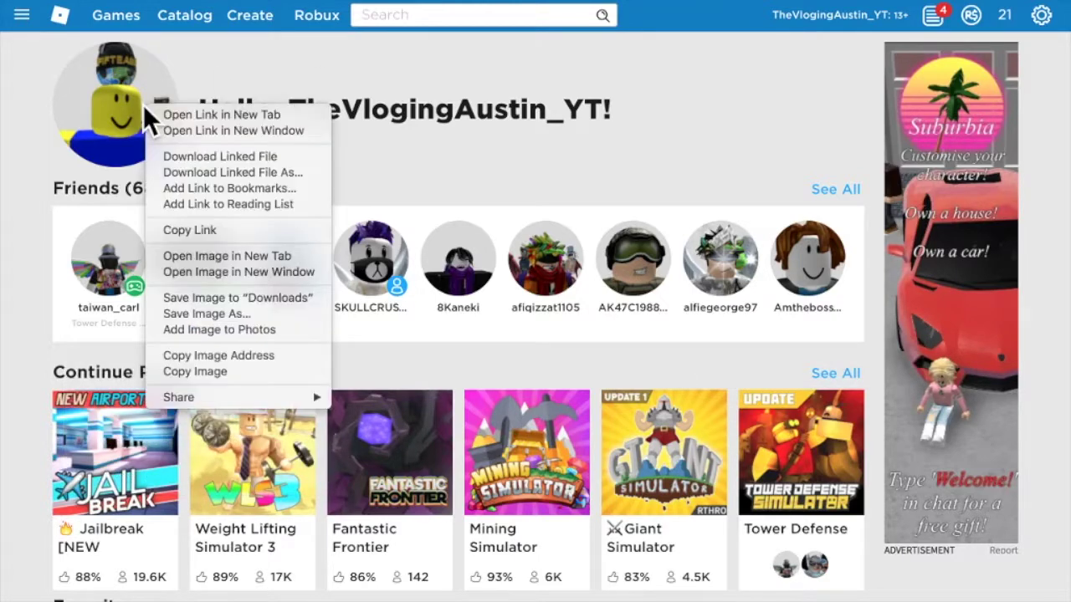
{"action": "left_click", "coordinate": [64, 136]}
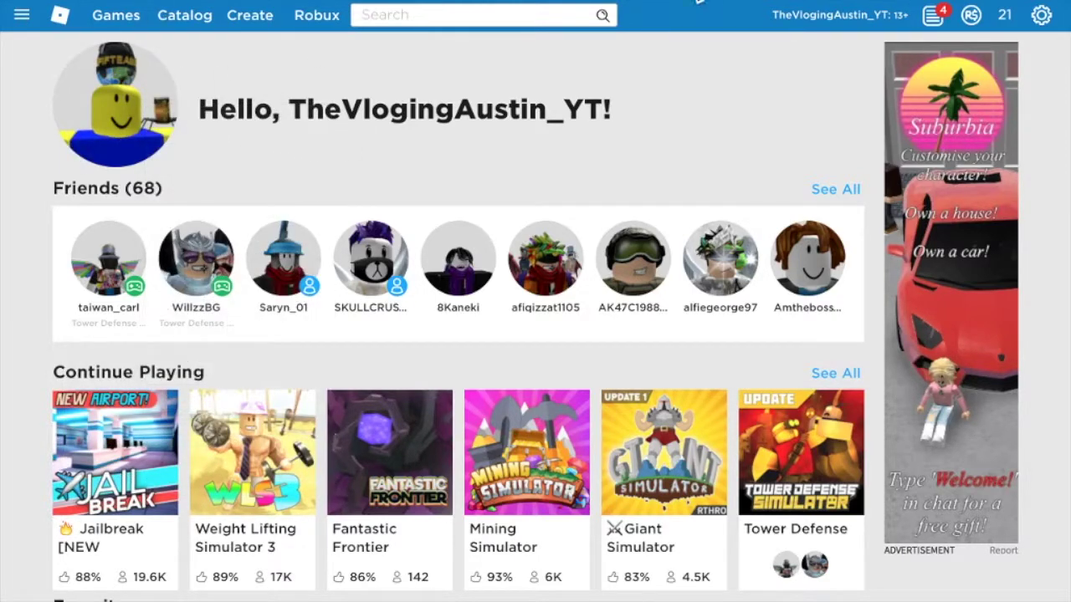
{"action": "left_click", "coordinate": [608, 120]}
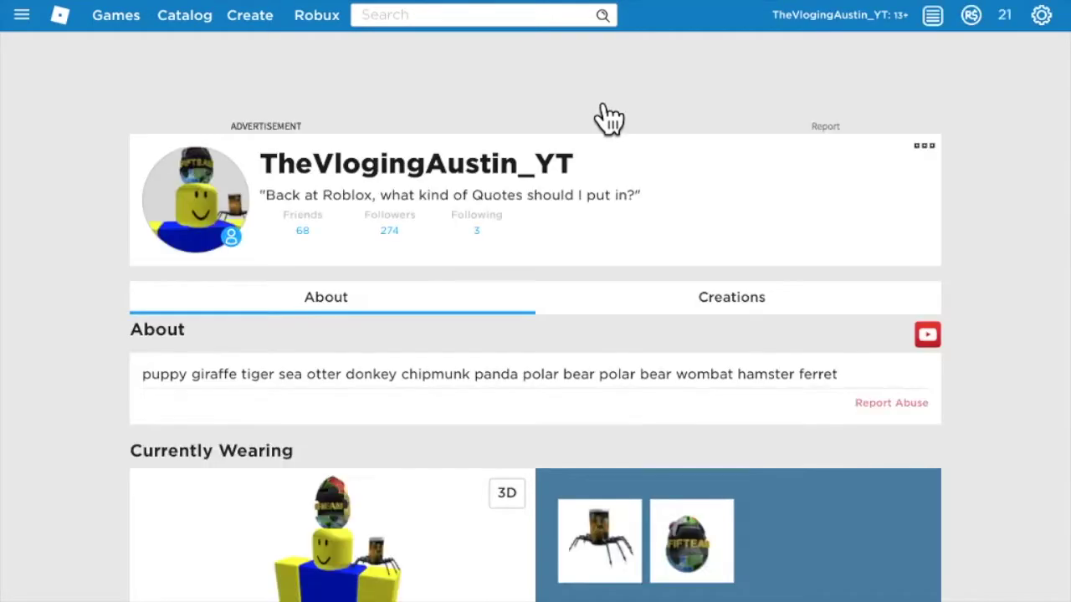
{"action": "scroll", "coordinate": [452, 134], "scroll_direction": "down", "scroll_amount": 7}
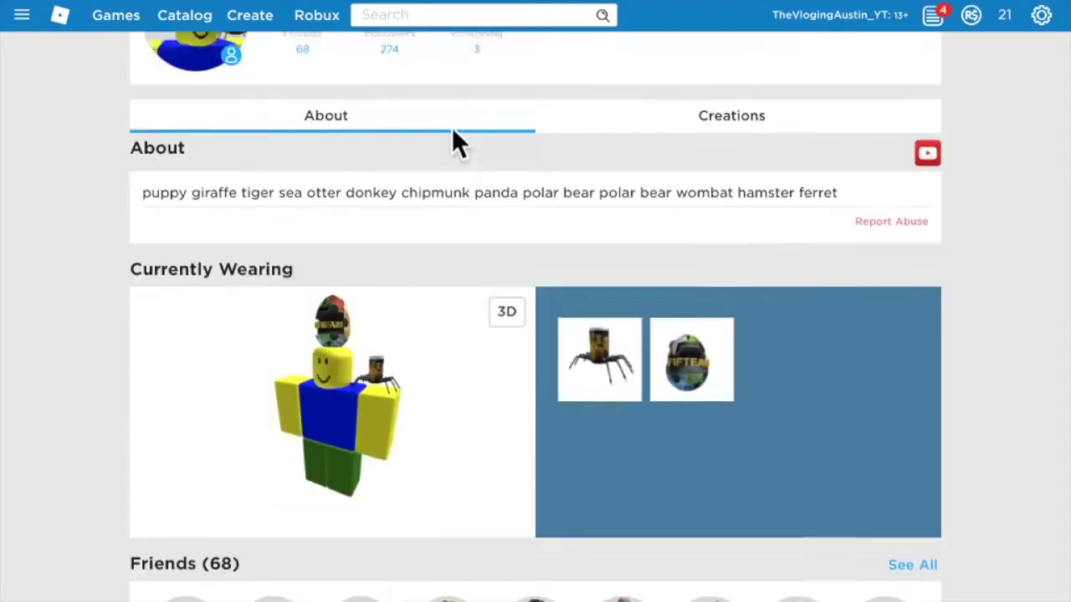
{"action": "scroll", "coordinate": [454, 139], "scroll_direction": "down", "scroll_amount": 3}
{"action": "scroll", "coordinate": [454, 138], "scroll_direction": "up", "scroll_amount": 10}
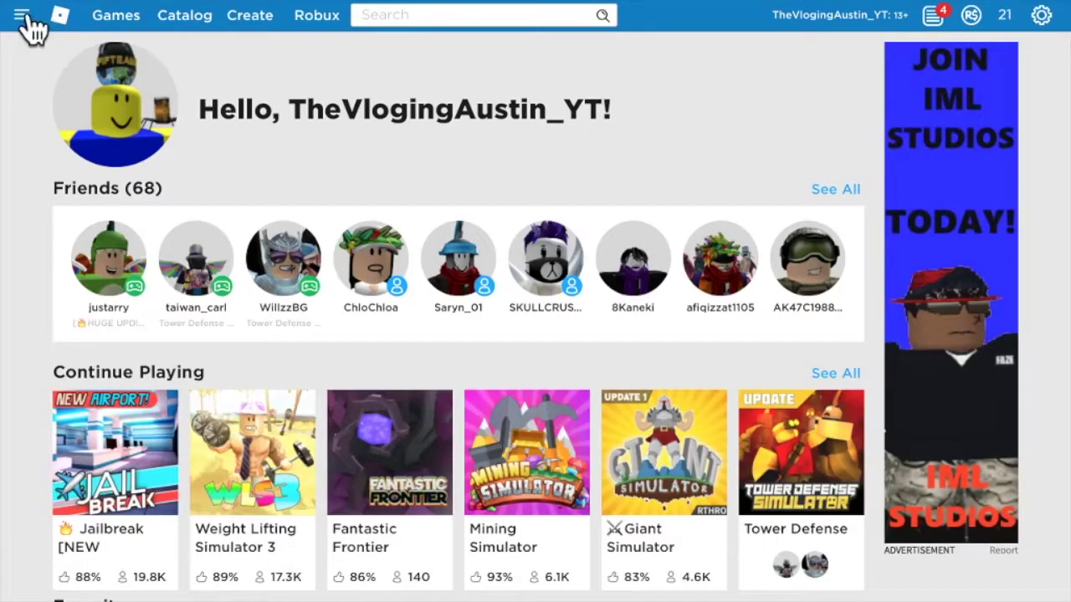
- Open the Catalog in a new tab and look through the featured items
{"action": "left_click", "coordinate": [22, 17]}
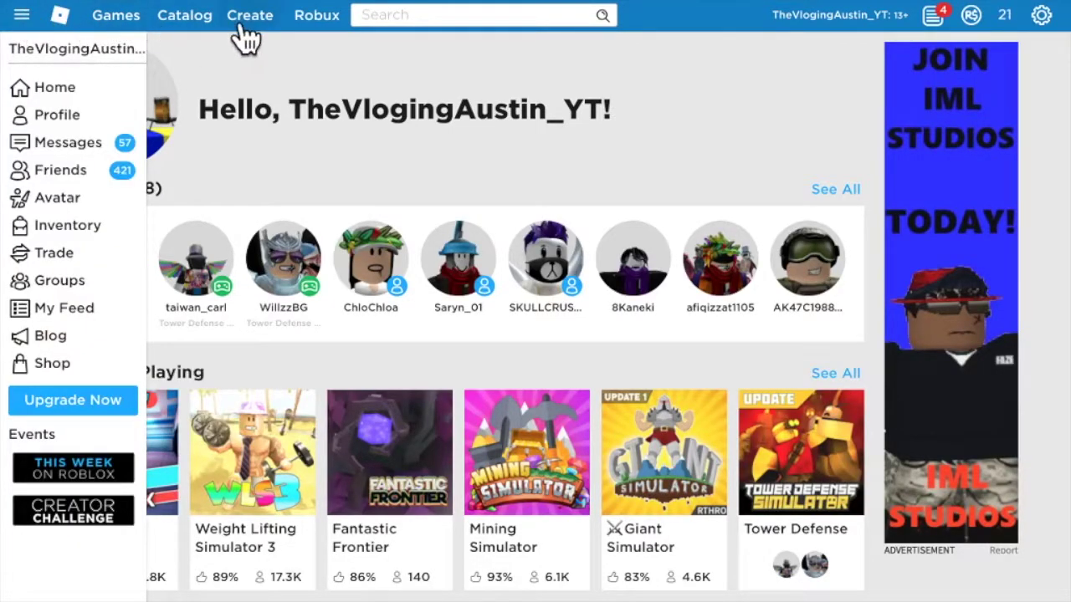
{"action": "right_click", "coordinate": [186, 25]}
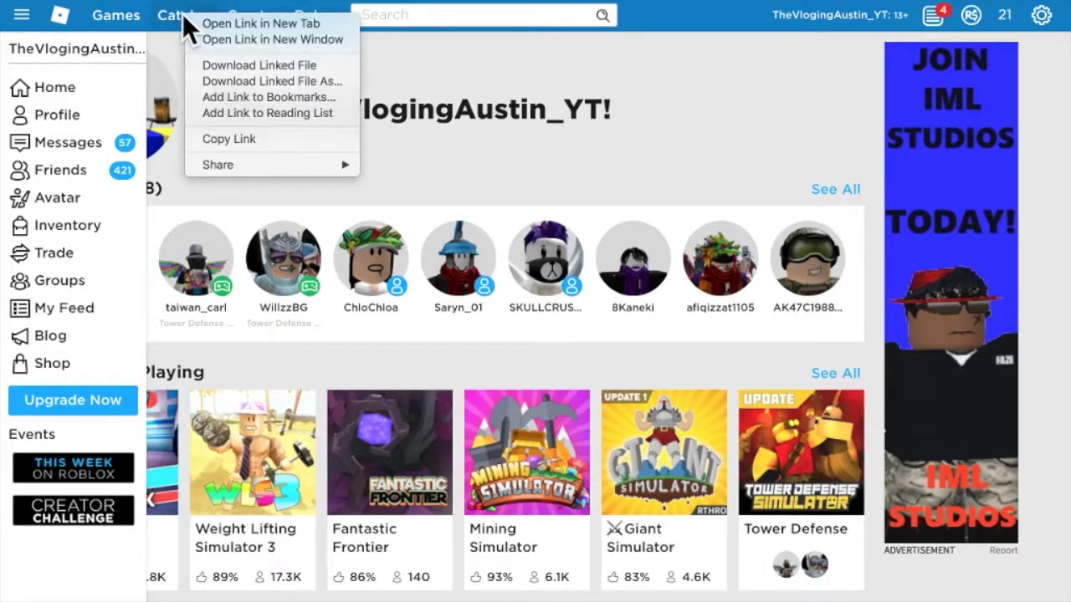
{"action": "left_click", "coordinate": [200, 24]}
{"action": "left_click", "coordinate": [626, 11]}
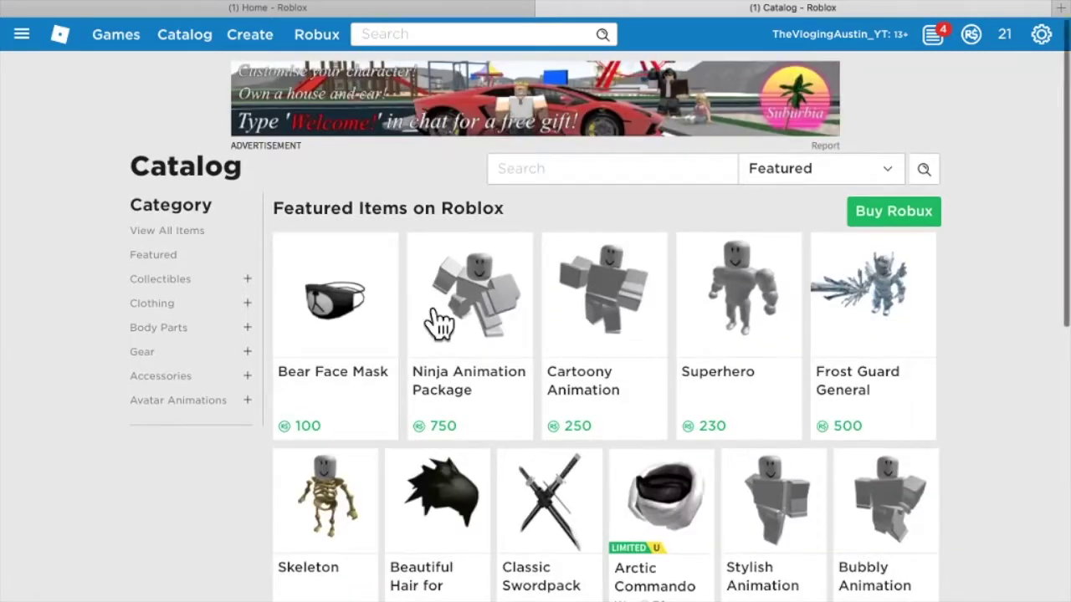
{"action": "scroll", "coordinate": [441, 322], "scroll_direction": "down", "scroll_amount": 1}
{"action": "scroll", "coordinate": [441, 273], "scroll_direction": "down", "scroll_amount": 1}
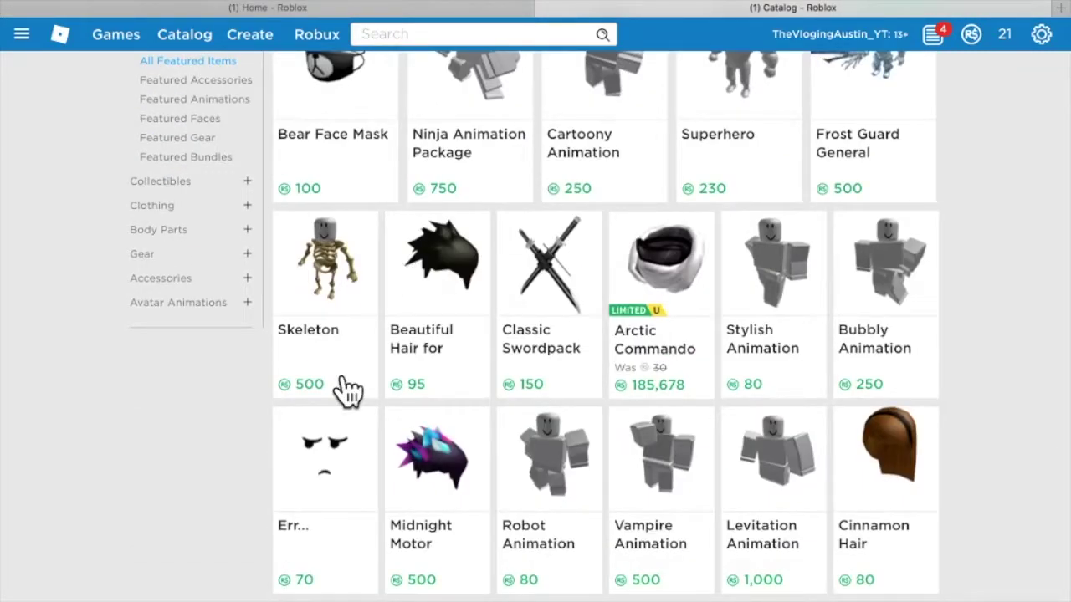
{"action": "scroll", "coordinate": [349, 389], "scroll_direction": "up", "scroll_amount": 1}
{"action": "scroll", "coordinate": [348, 389], "scroll_direction": "up", "scroll_amount": 1}
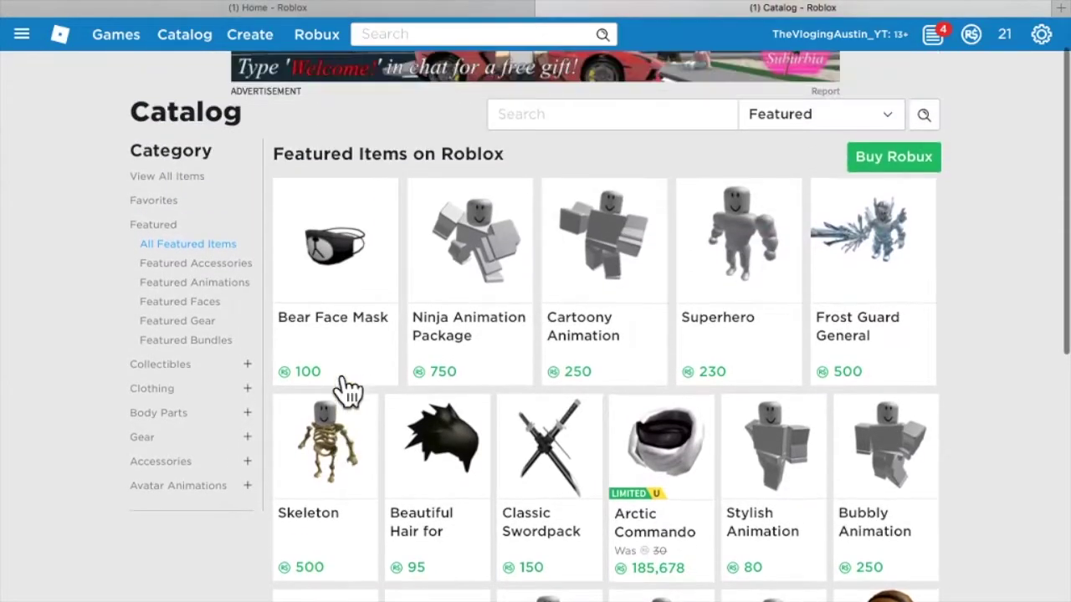
- List all Featured catalog items and sort them by Recently Updated
{"action": "left_click", "coordinate": [787, 118]}
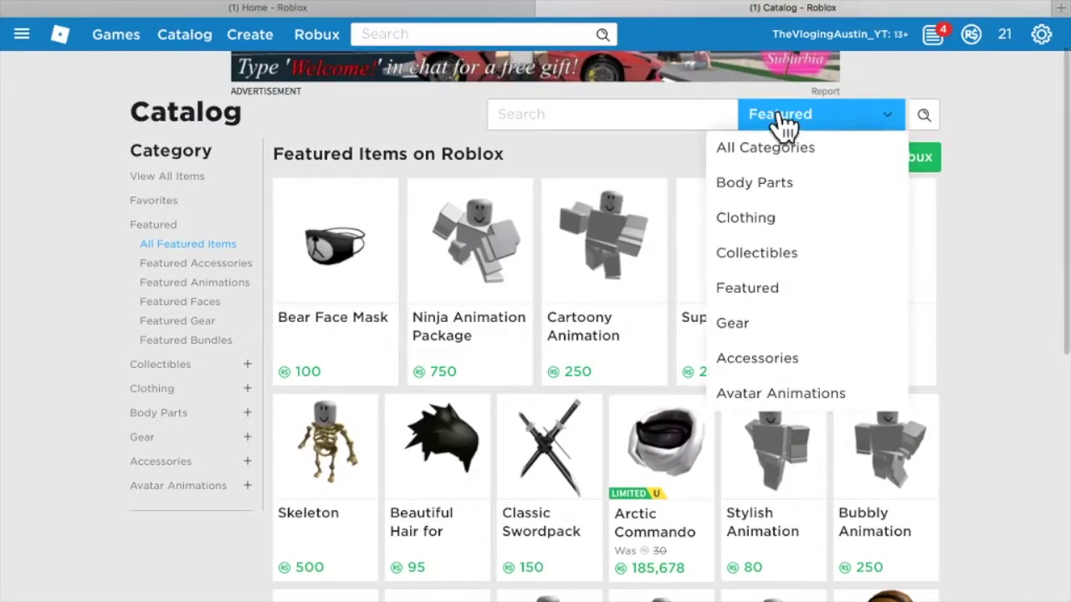
{"action": "left_click", "coordinate": [792, 118]}
{"action": "left_click", "coordinate": [926, 117]}
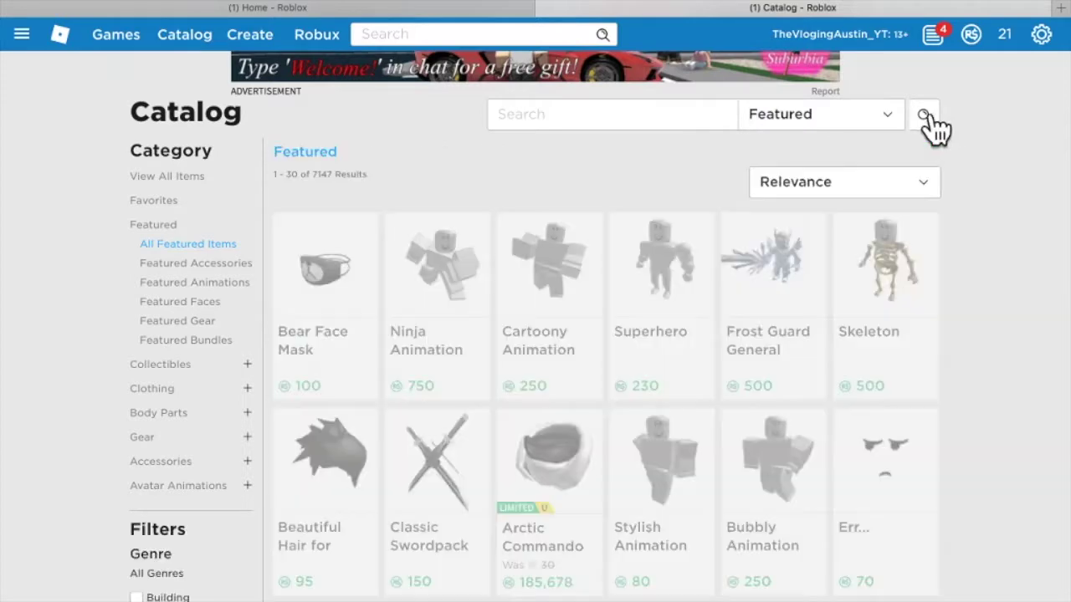
{"action": "left_click", "coordinate": [904, 189]}
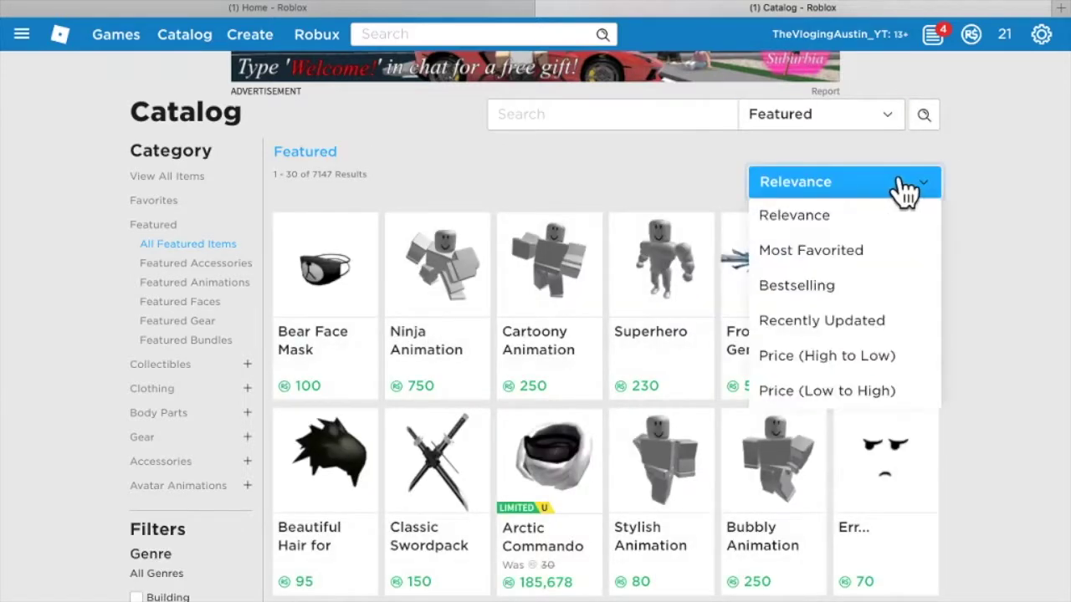
{"action": "left_click", "coordinate": [865, 326]}
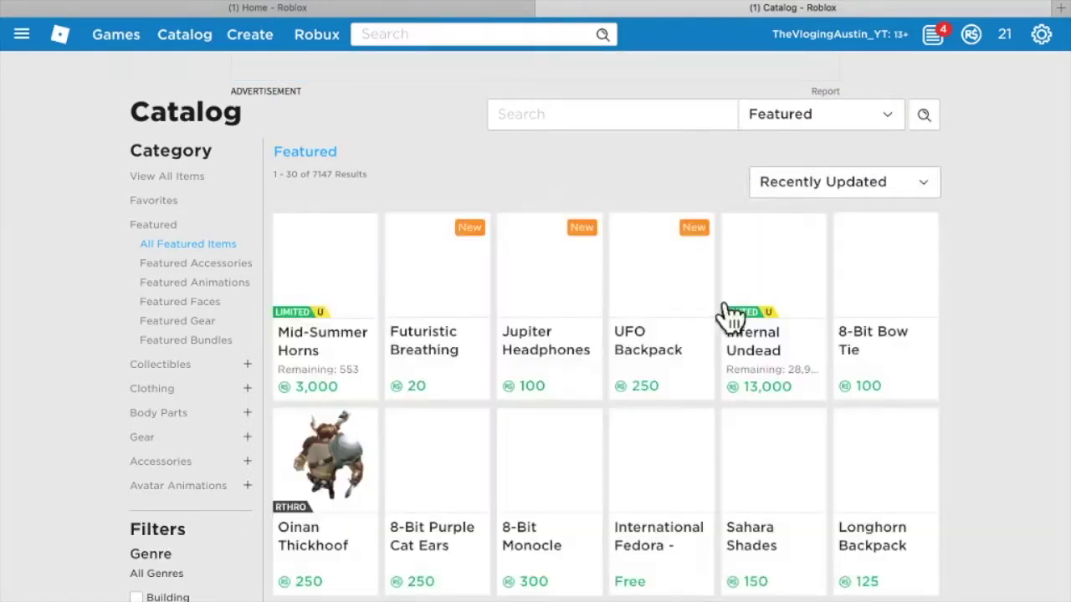
- Filter the featured items to free ones with a minimum price of 0 and a maximum of 0
{"action": "scroll", "coordinate": [310, 287], "scroll_direction": "down", "scroll_amount": 5}
{"action": "scroll", "coordinate": [324, 292], "scroll_direction": "down", "scroll_amount": 2}
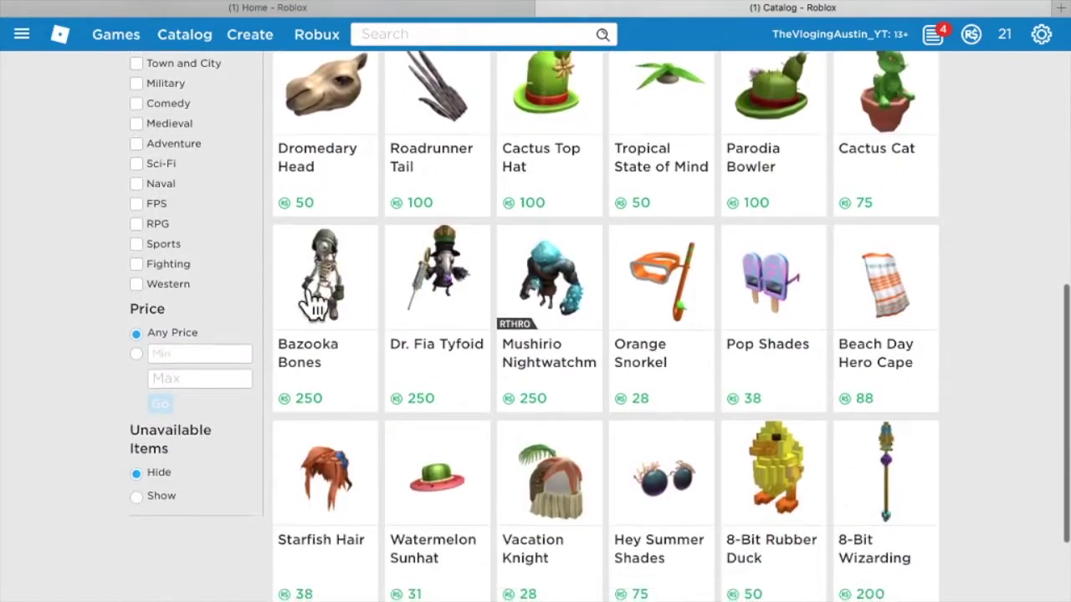
{"action": "type", "text": "0"}
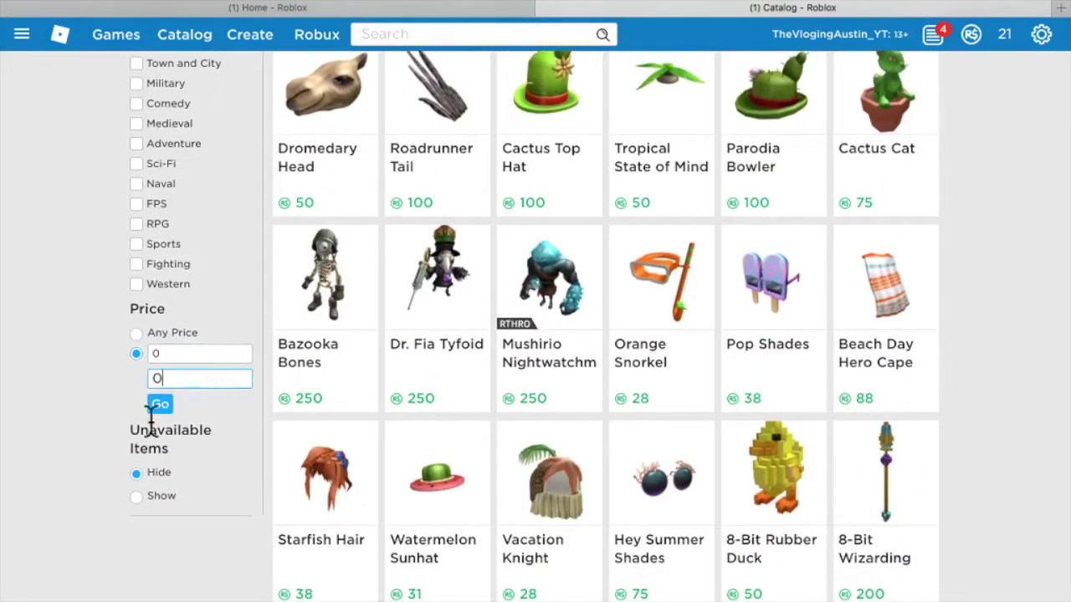
{"action": "left_click", "coordinate": [161, 406]}
{"action": "scroll", "coordinate": [346, 327], "scroll_direction": "up", "scroll_amount": 8}
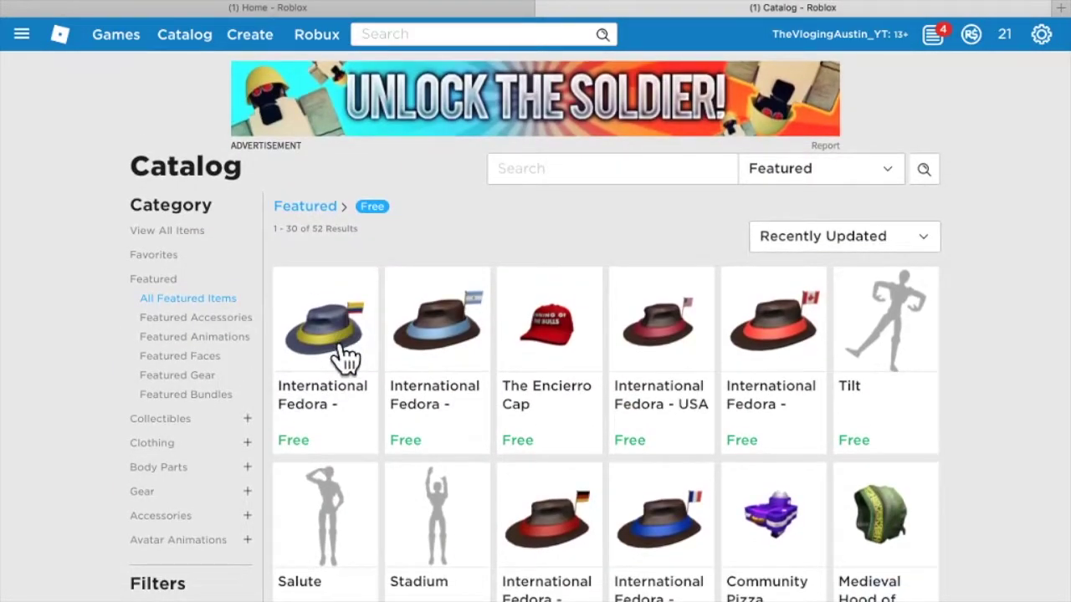
- Browse both pages of free featured items and return to the start of the first page
{"action": "scroll", "coordinate": [366, 381], "scroll_direction": "down", "scroll_amount": 10}
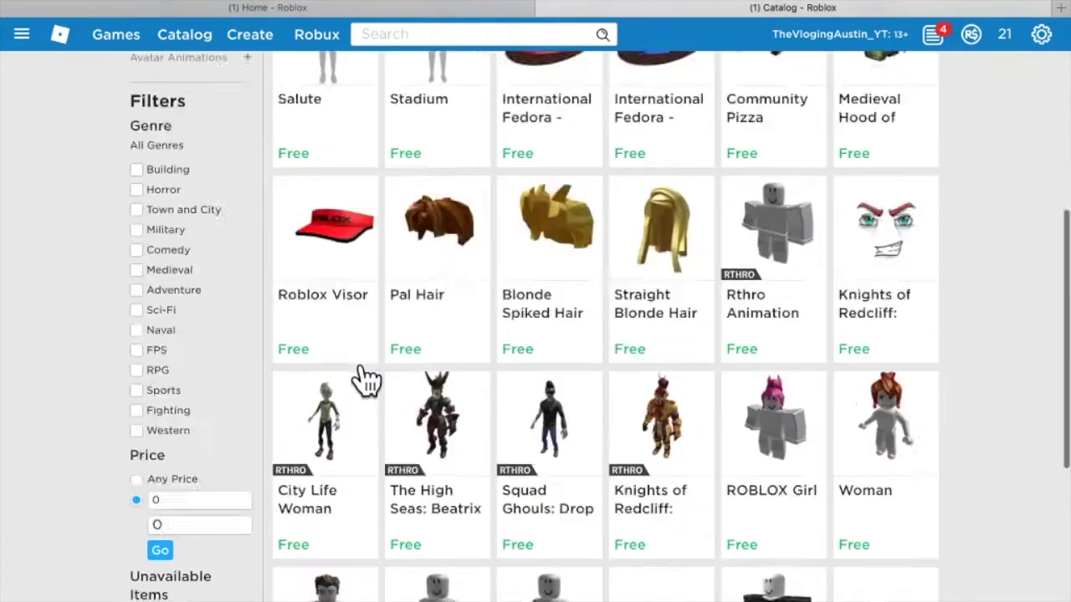
{"action": "scroll", "coordinate": [359, 377], "scroll_direction": "up", "scroll_amount": 9}
{"action": "scroll", "coordinate": [491, 389], "scroll_direction": "down", "scroll_amount": 7}
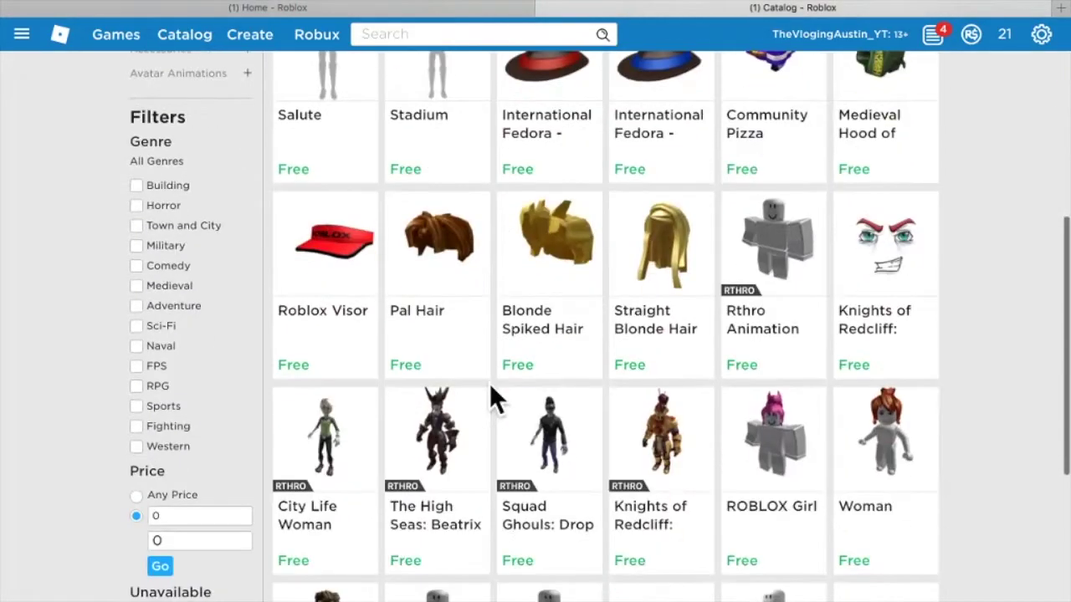
{"action": "scroll", "coordinate": [615, 506], "scroll_direction": "down", "scroll_amount": 2}
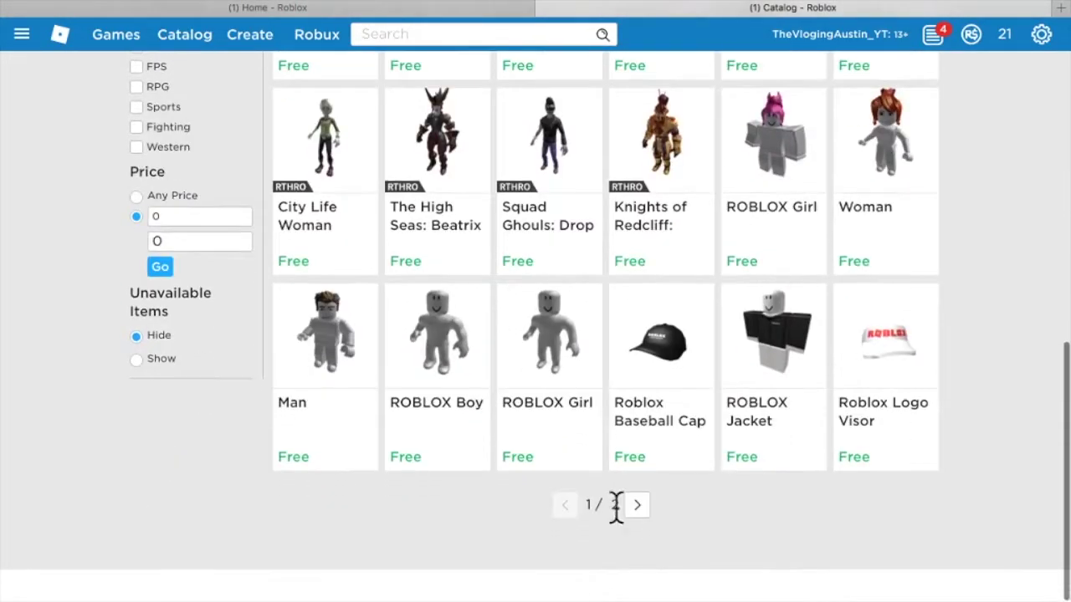
{"action": "left_click", "coordinate": [638, 506]}
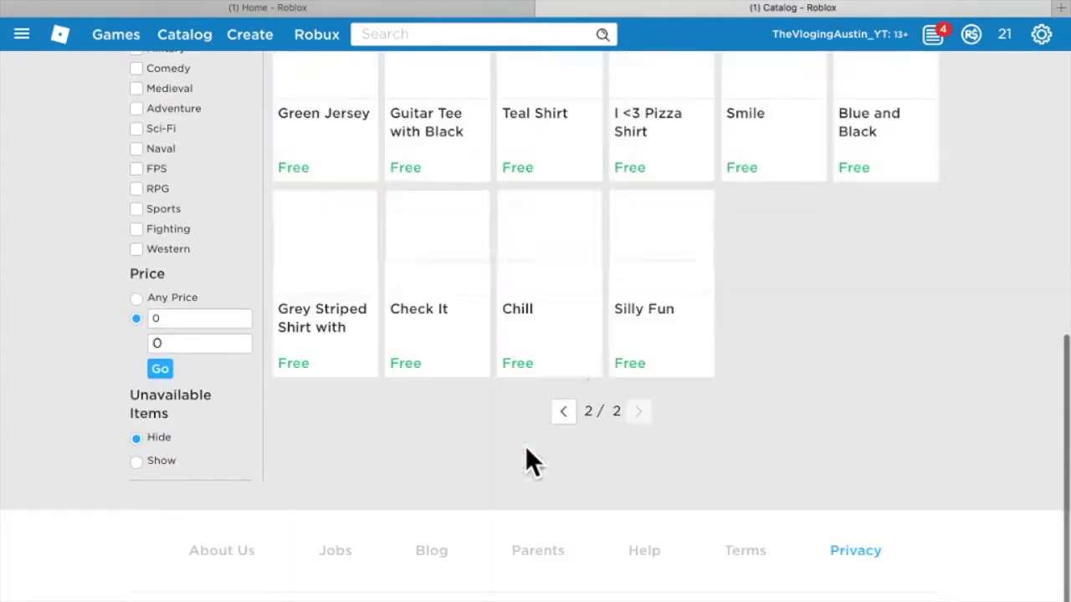
{"action": "scroll", "coordinate": [555, 358], "scroll_direction": "down", "scroll_amount": 8}
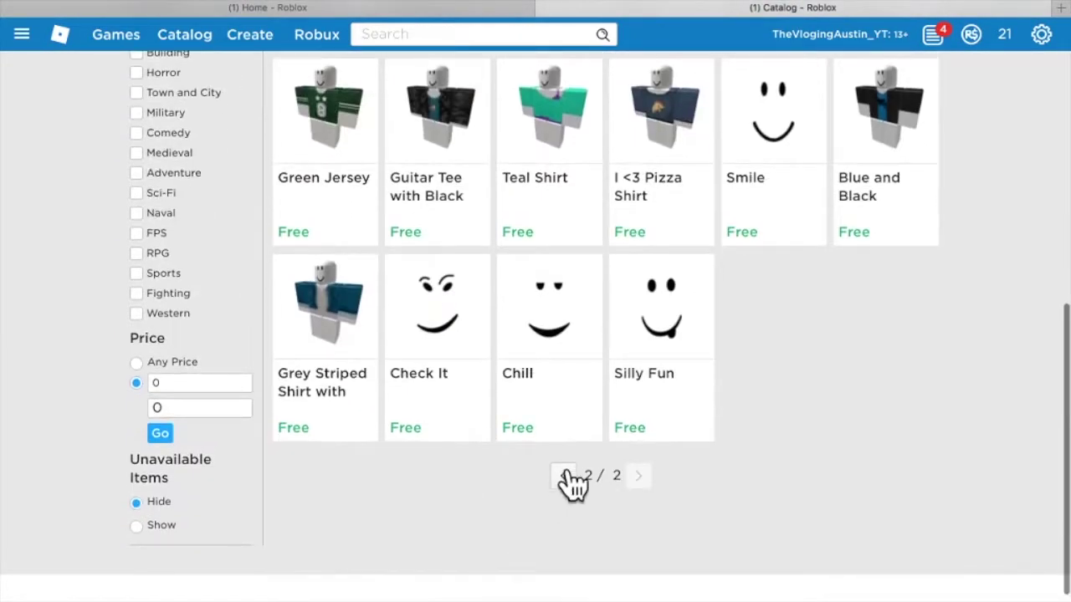
{"action": "left_click", "coordinate": [565, 475]}
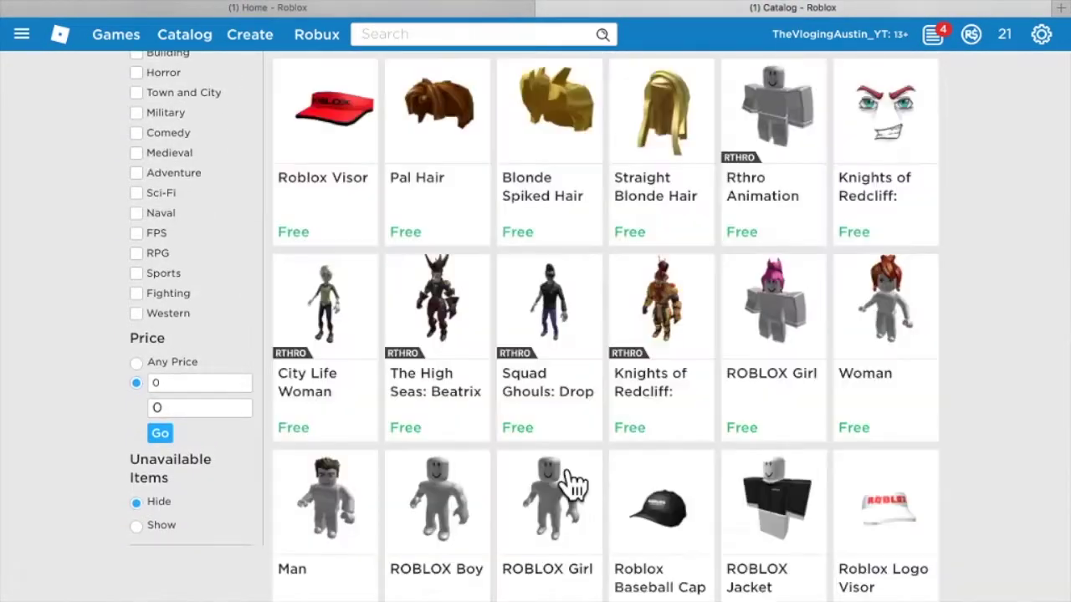
{"action": "scroll", "coordinate": [517, 357], "scroll_direction": "up", "scroll_amount": 10}
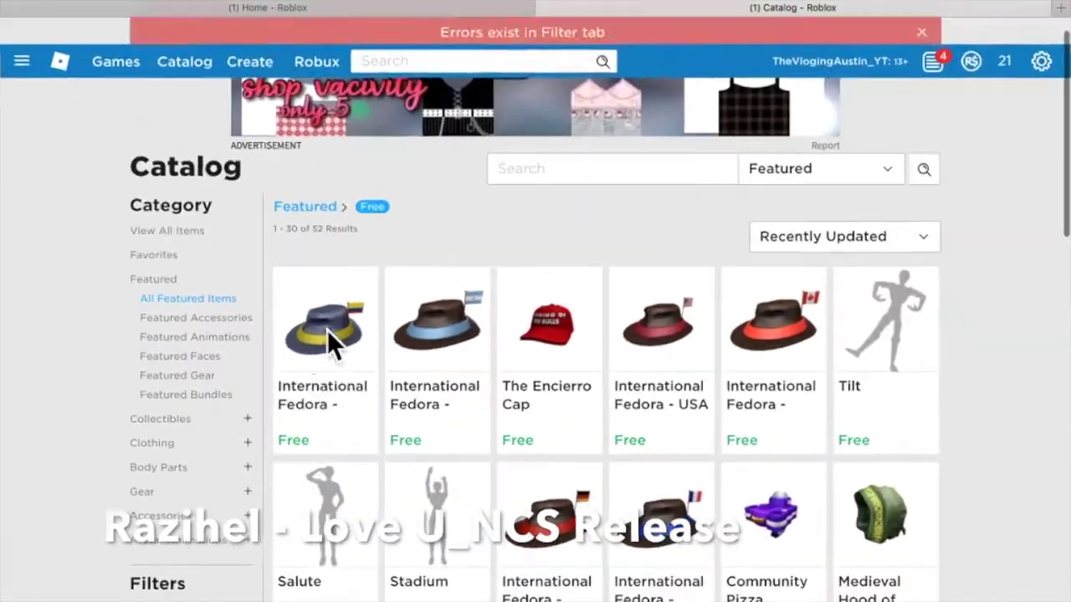
- Open the International Fedora - Colombia and the Tilt emote in separate new tabs
{"action": "right_click", "coordinate": [313, 374]}
{"action": "left_click", "coordinate": [369, 383]}
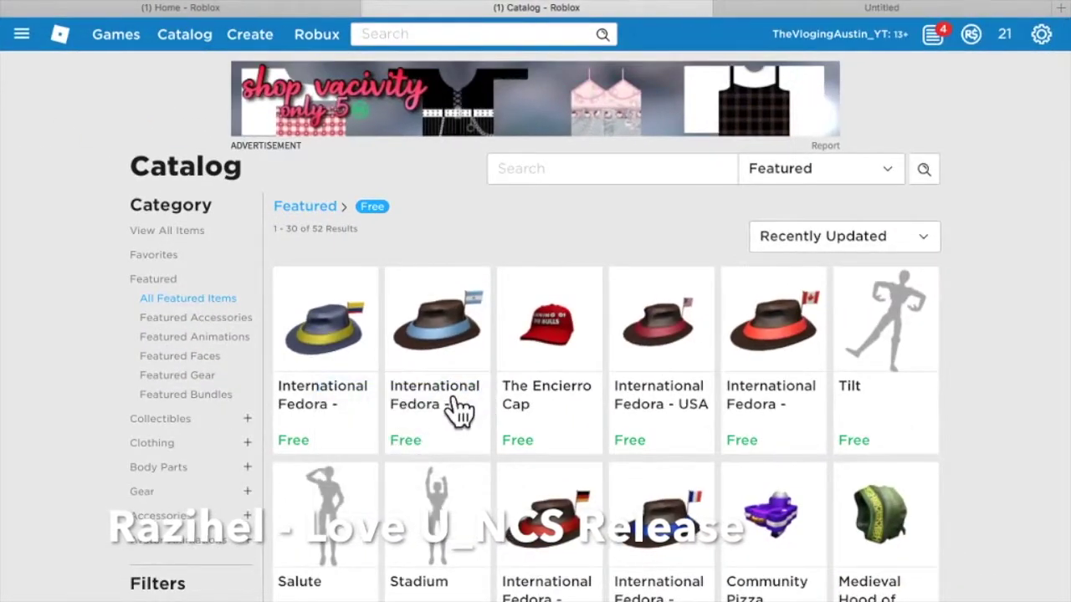
{"action": "scroll", "coordinate": [739, 367], "scroll_direction": "down", "scroll_amount": 1}
{"action": "right_click", "coordinate": [854, 288]}
{"action": "left_click", "coordinate": [851, 290]}
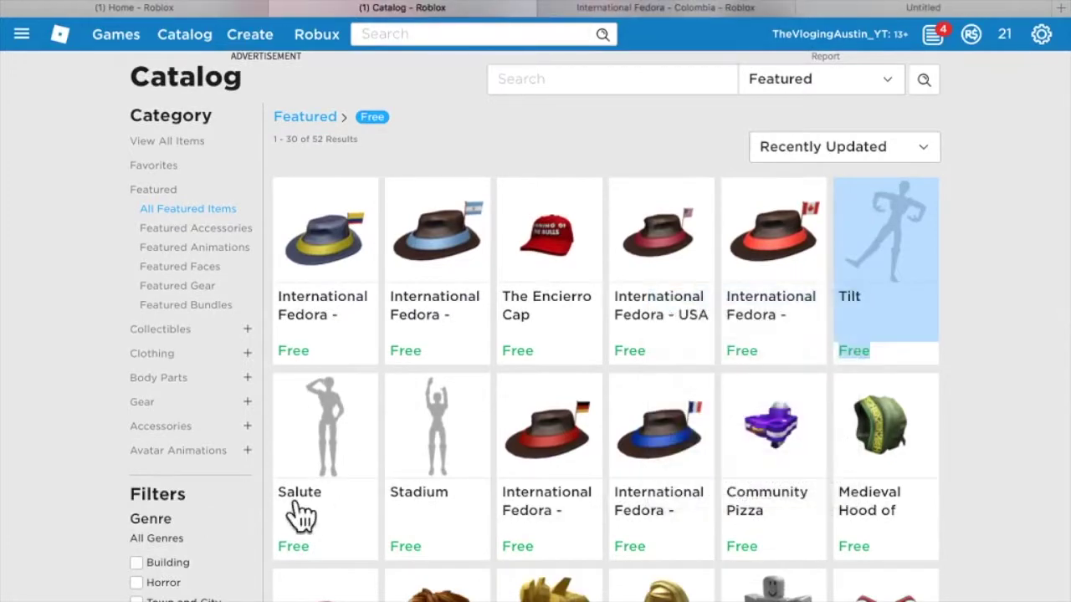
- Open the Salute and Stadium emotes in separate new tabs
{"action": "right_click", "coordinate": [328, 410]}
{"action": "left_click", "coordinate": [354, 421]}
{"action": "right_click", "coordinate": [421, 411]}
{"action": "left_click", "coordinate": [452, 418]}
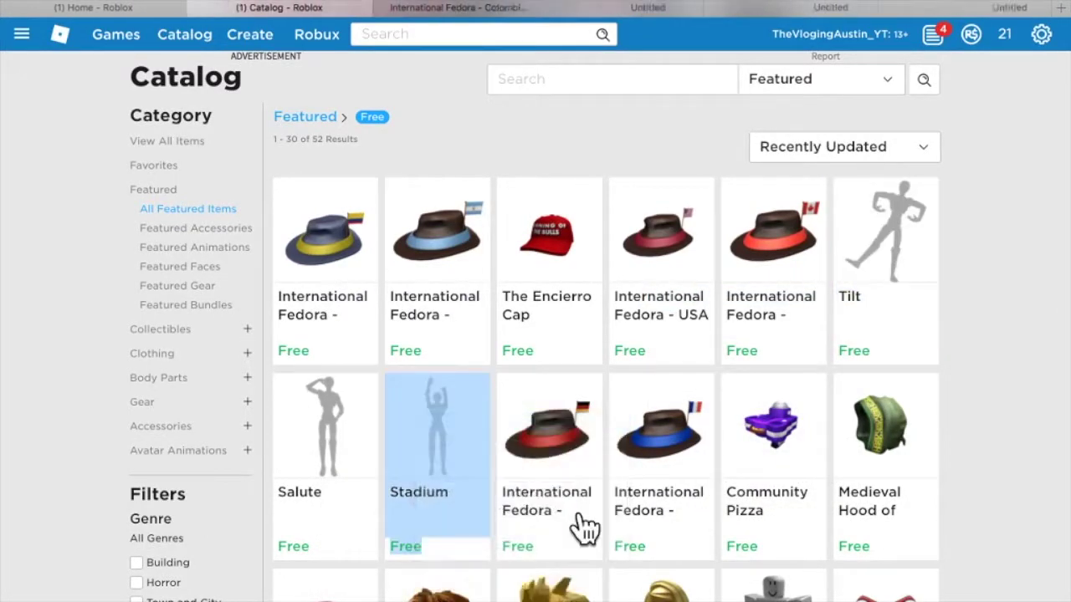
- Open the Germany and France International Fedoras in separate new tabs
{"action": "right_click", "coordinate": [559, 413]}
{"action": "left_click", "coordinate": [587, 417]}
{"action": "right_click", "coordinate": [684, 412]}
{"action": "left_click", "coordinate": [691, 422]}
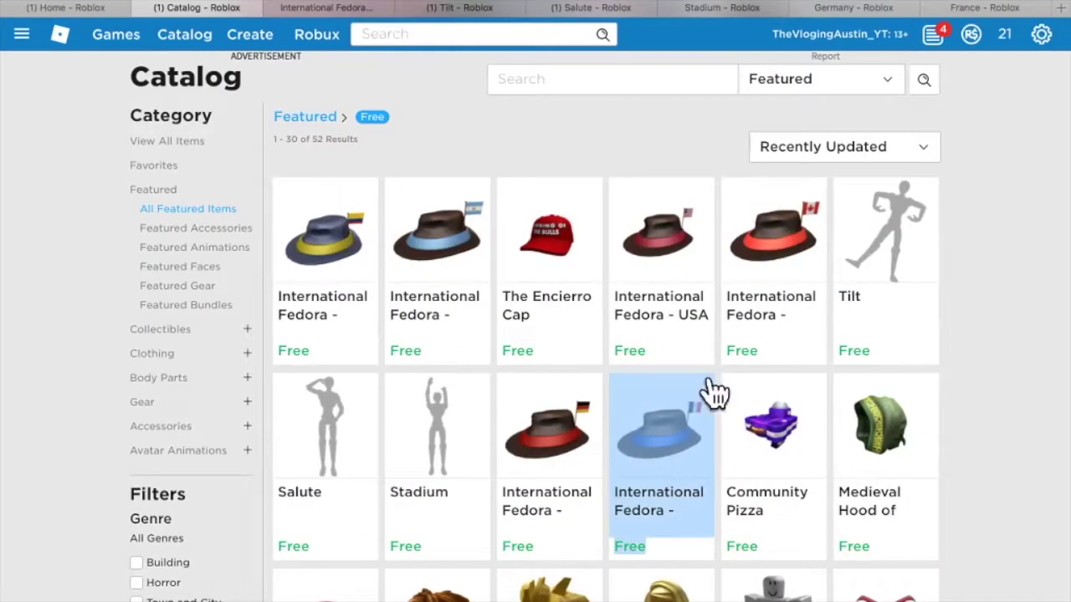
- Get the free International Fedora - Colombia and the free Tilt emote, confirming each purchase
{"action": "left_click", "coordinate": [381, 8]}
{"action": "left_click", "coordinate": [745, 303]}
{"action": "left_click", "coordinate": [523, 441]}
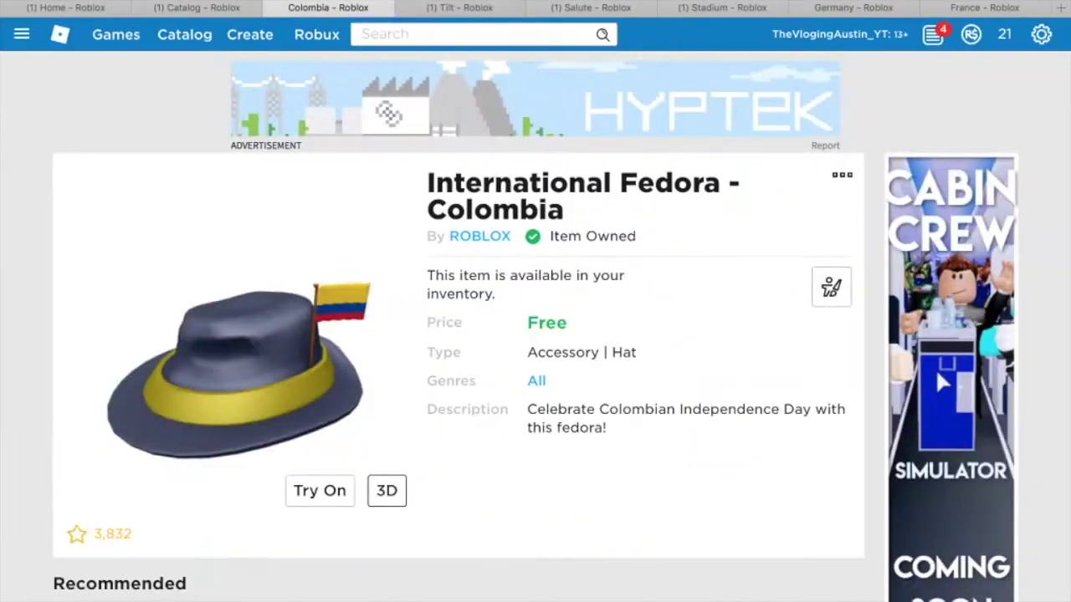
{"action": "left_click", "coordinate": [490, 7]}
{"action": "left_click", "coordinate": [776, 268]}
{"action": "left_click", "coordinate": [491, 431]}
- Get the free Salute and Stadium emotes from their open tabs, confirming each purchase
{"action": "left_click", "coordinate": [586, 8]}
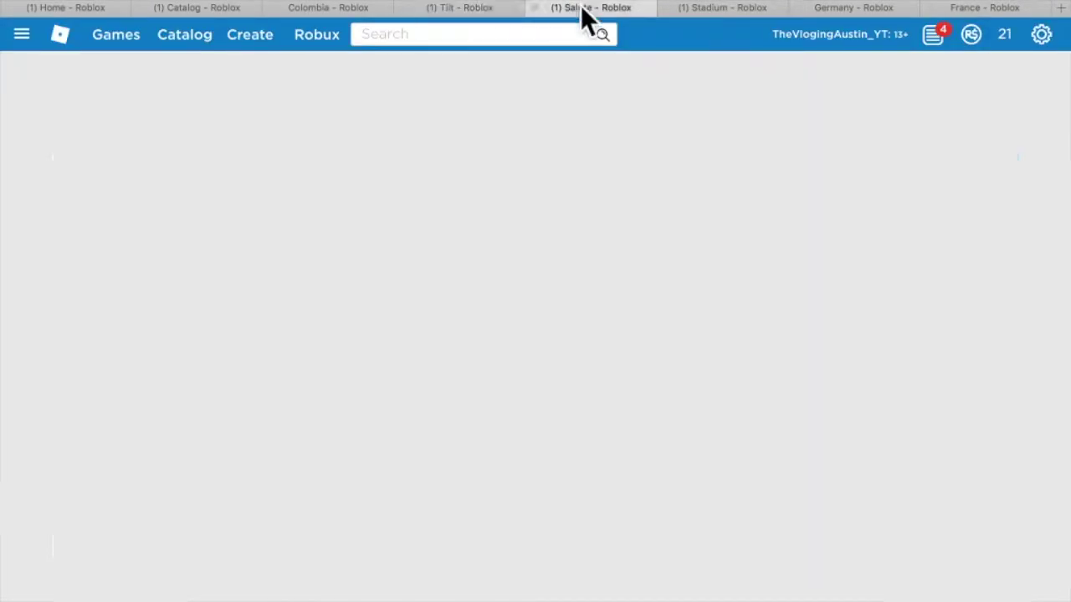
{"action": "left_click", "coordinate": [775, 262]}
{"action": "left_click", "coordinate": [491, 432]}
{"action": "left_click", "coordinate": [473, 9]}
{"action": "left_click", "coordinate": [586, 7]}
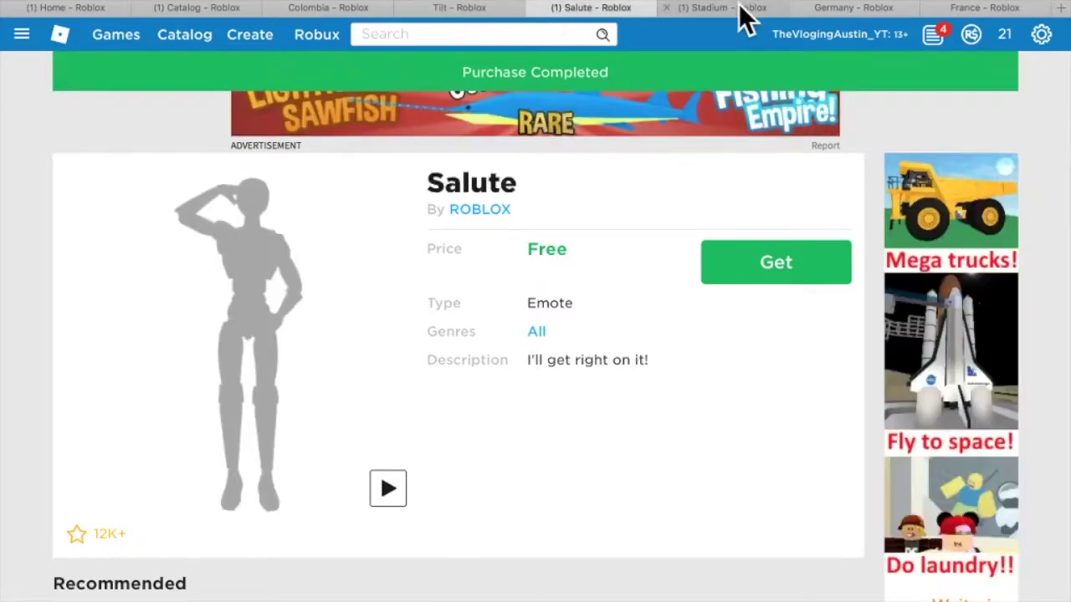
{"action": "left_click", "coordinate": [739, 8]}
{"action": "left_click", "coordinate": [744, 276]}
{"action": "left_click", "coordinate": [483, 432]}
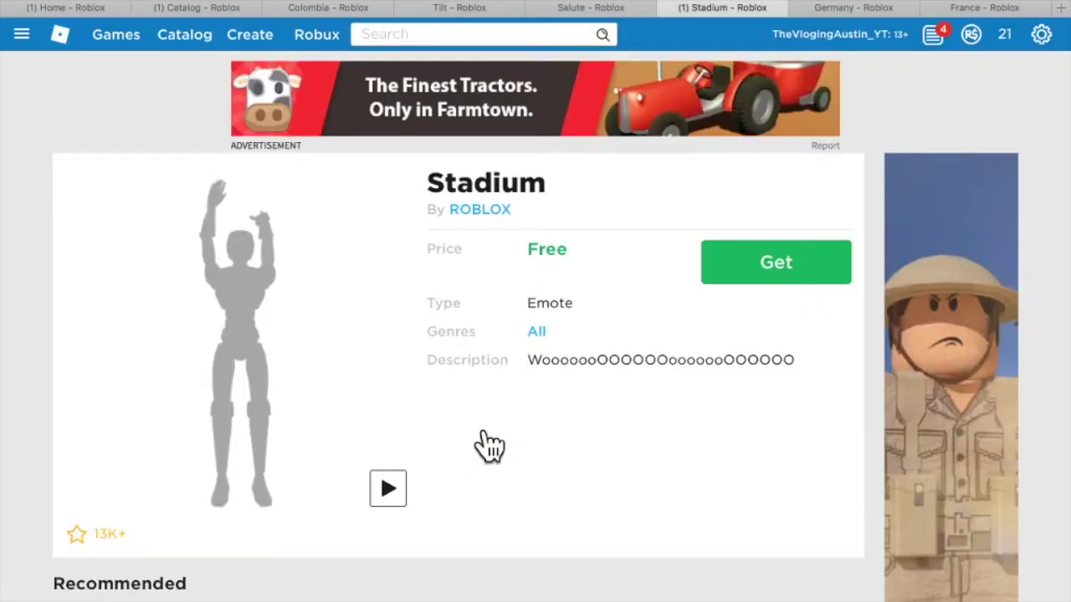
- Get the free International Fedora - Germany and International Fedora - France from their open tabs, confirming each purchase
{"action": "left_click", "coordinate": [853, 9]}
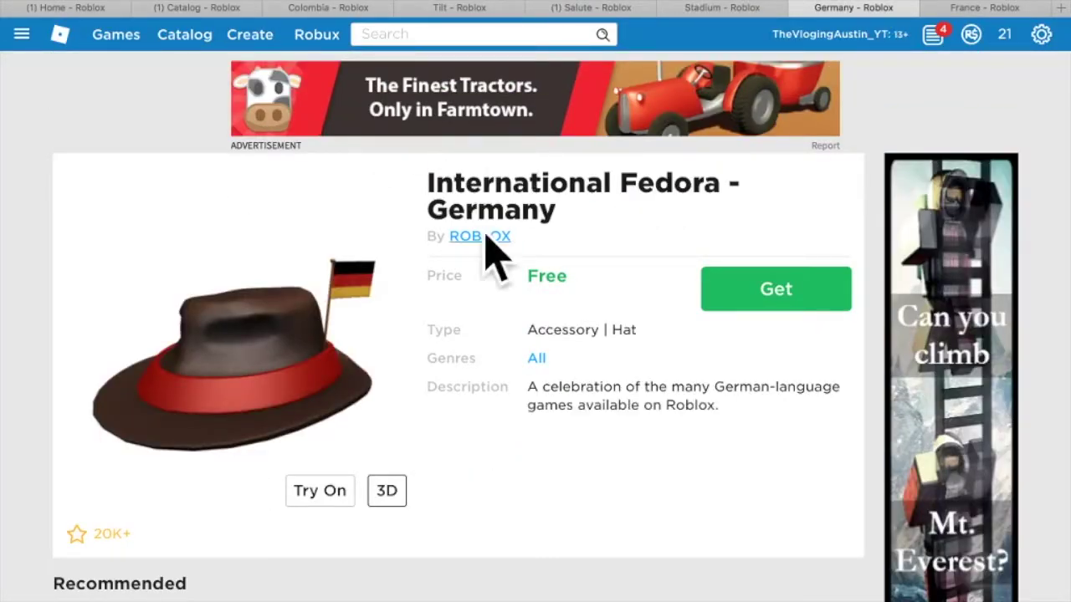
{"action": "left_click", "coordinate": [786, 293]}
{"action": "left_click", "coordinate": [495, 431]}
{"action": "left_click", "coordinate": [970, 8]}
{"action": "left_click", "coordinate": [725, 266]}
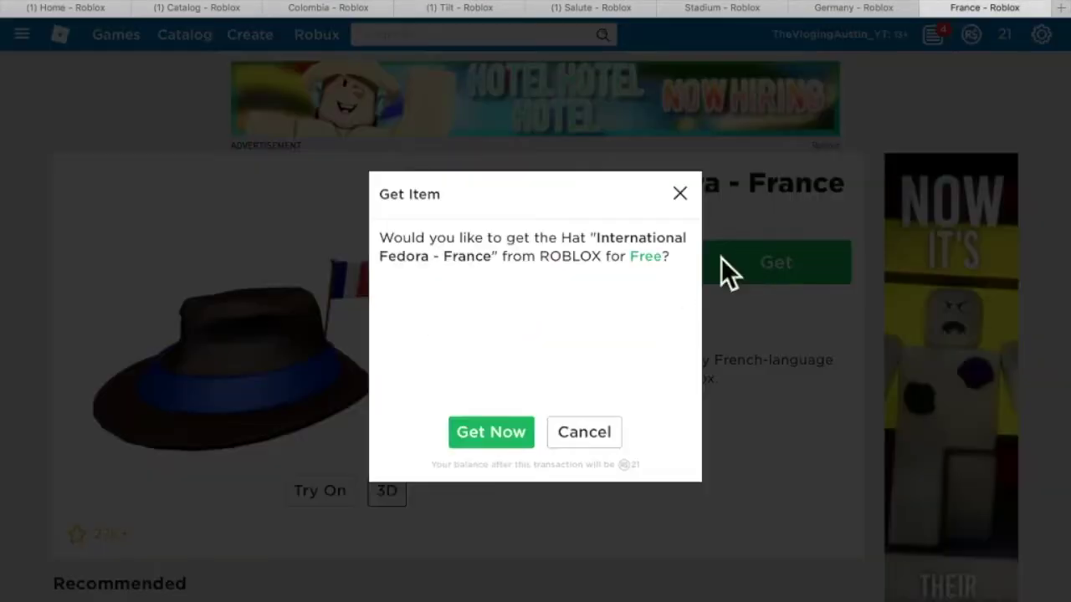
{"action": "left_click", "coordinate": [485, 430]}
- Open the avatar editor from the International Fedora - Colombia item page
{"action": "left_click", "coordinate": [226, 9]}
{"action": "left_click", "coordinate": [331, 9]}
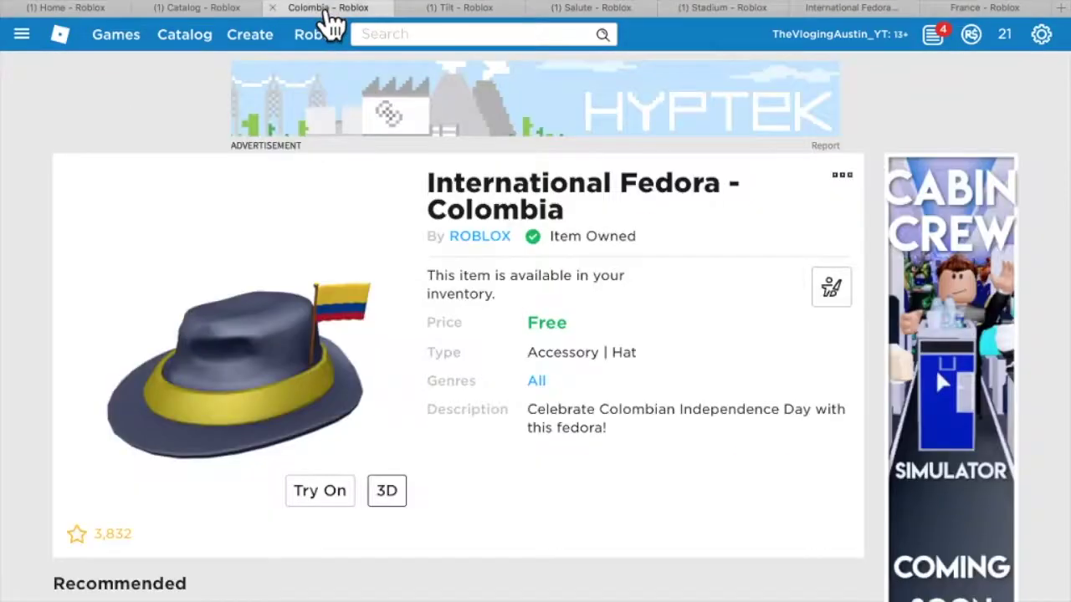
{"action": "left_click", "coordinate": [832, 291]}
- Close the Tilt, Salute and Stadium item tabs
{"action": "left_click", "coordinate": [403, 8]}
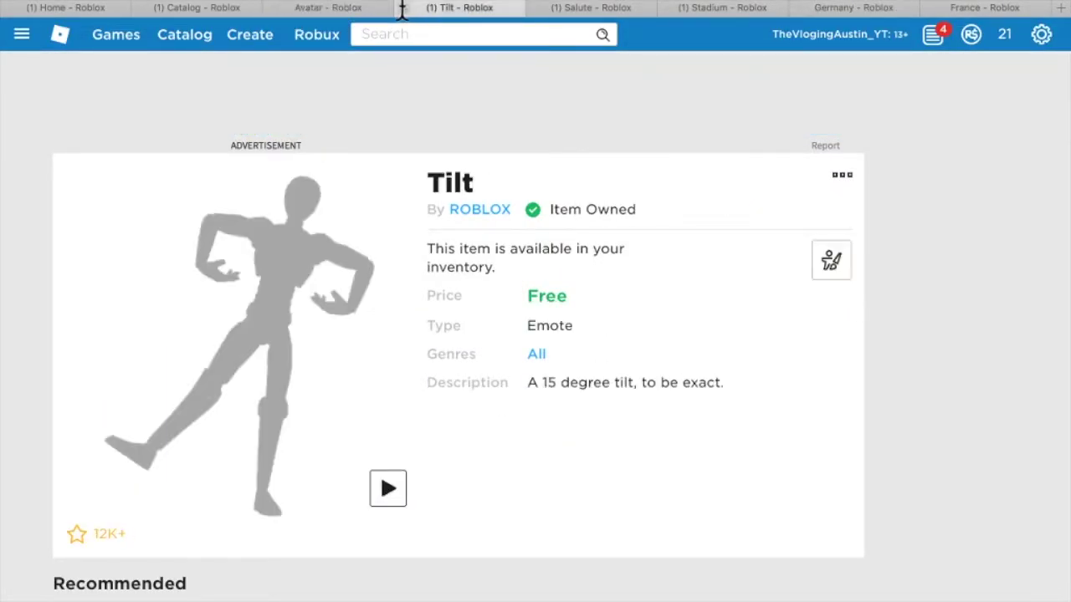
{"action": "left_click", "coordinate": [403, 8]}
{"action": "left_click", "coordinate": [402, 8]}
{"action": "left_click", "coordinate": [402, 9]}
{"action": "left_click", "coordinate": [542, 8]}
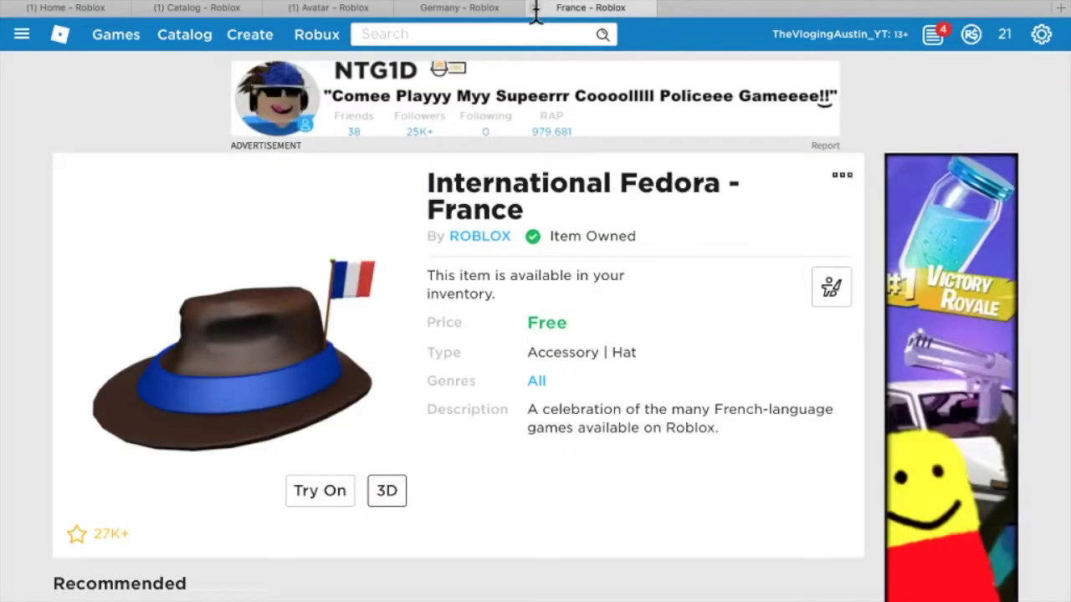
- Try the International Fedora - France on the avatar in the avatar editor, and take it off again
{"action": "left_click", "coordinate": [485, 8]}
{"action": "left_click", "coordinate": [362, 8]}
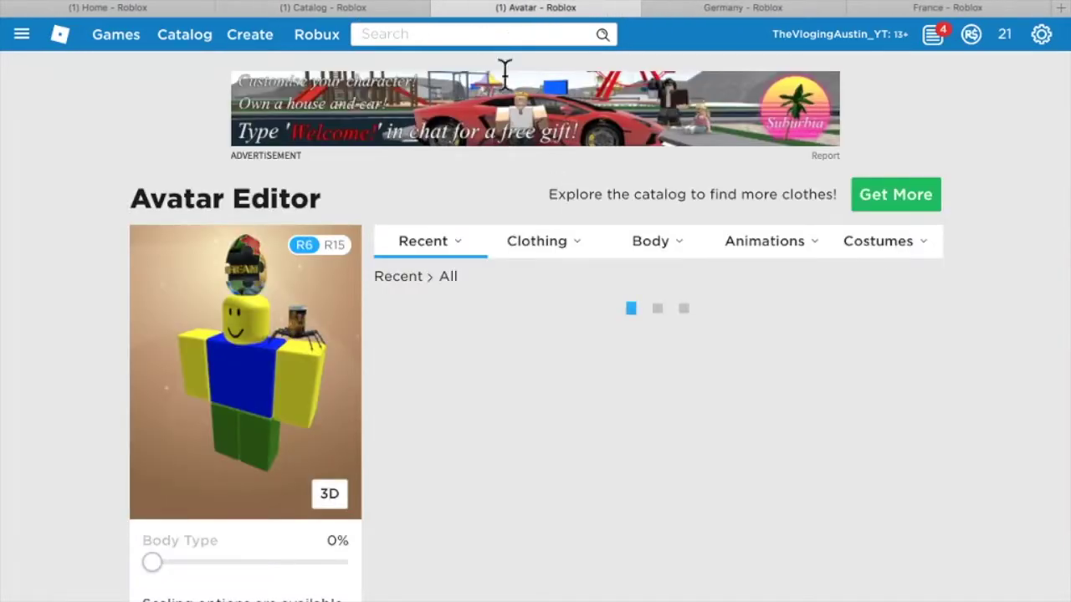
{"action": "scroll", "coordinate": [379, 235], "scroll_direction": "down", "scroll_amount": 1}
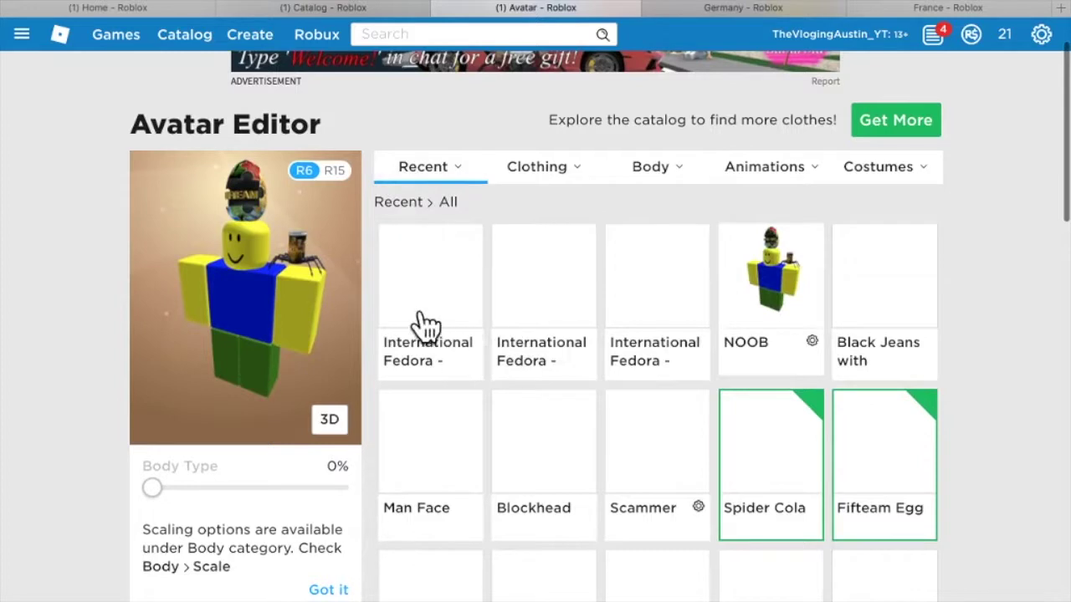
{"action": "left_click", "coordinate": [456, 289]}
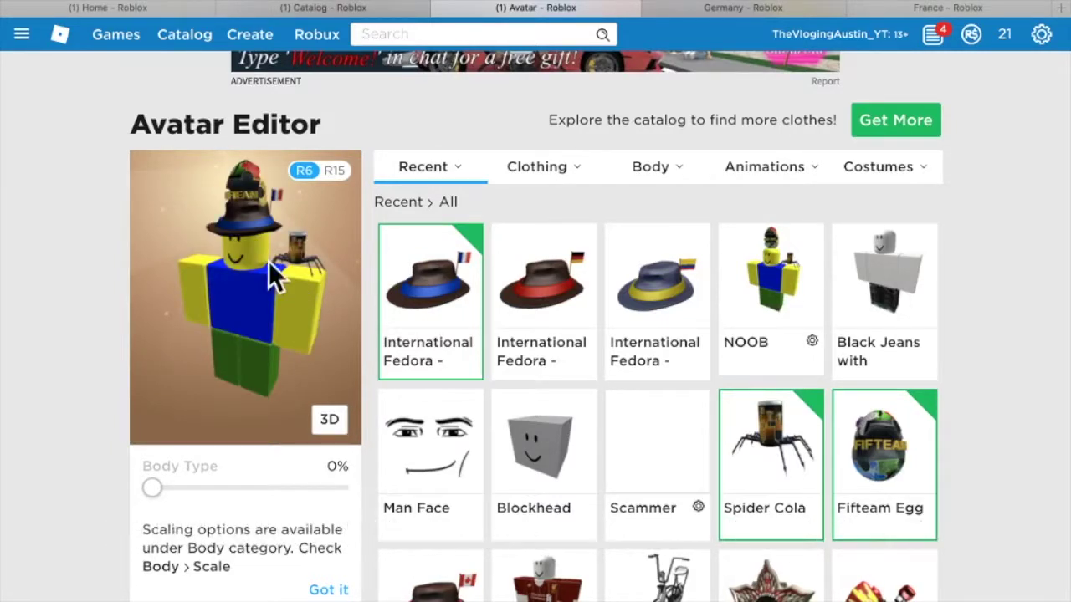
{"action": "left_click_drag", "start_coordinate": [274, 265], "coordinate": [307, 382]}
{"action": "left_click", "coordinate": [447, 326]}
- Close the Germany fedora, France fedora and avatar editor tabs to return to the catalog
{"action": "left_click", "coordinate": [707, 9]}
{"action": "key", "text": "ctrl+w"}
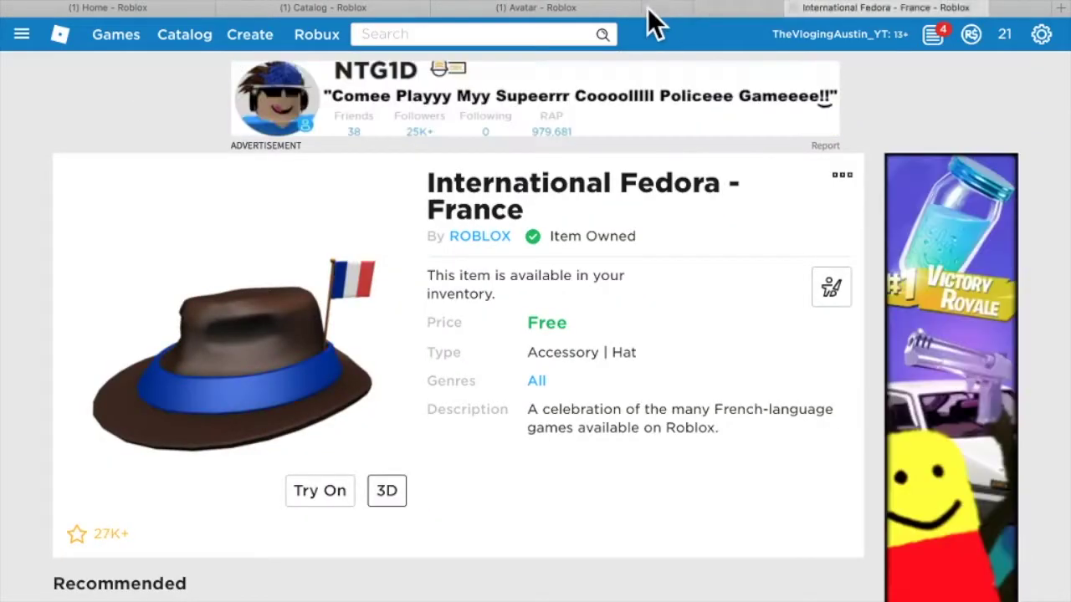
{"action": "key", "text": "ctrl+w"}
{"action": "key", "text": "ctrl+w"}
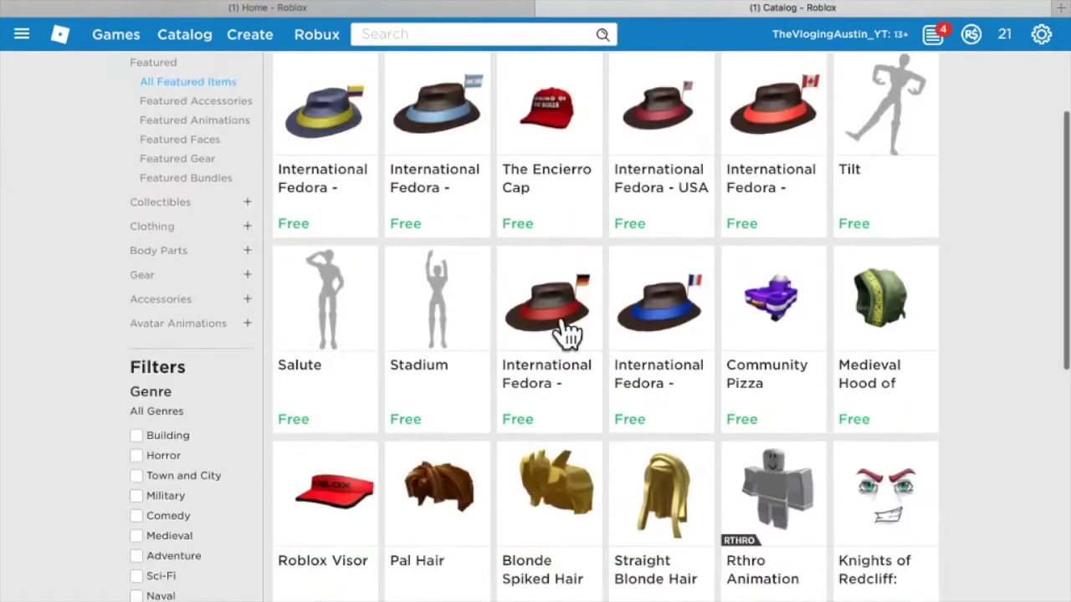
- Open the Community Pizza Launcher, Medieval Hood of Mystery and Roblox Visor in separate new tabs
{"action": "right_click", "coordinate": [755, 302]}
{"action": "left_click", "coordinate": [782, 307]}
{"action": "right_click", "coordinate": [877, 328]}
{"action": "left_click", "coordinate": [884, 333]}
{"action": "right_click", "coordinate": [335, 326]}
{"action": "left_click", "coordinate": [410, 336]}
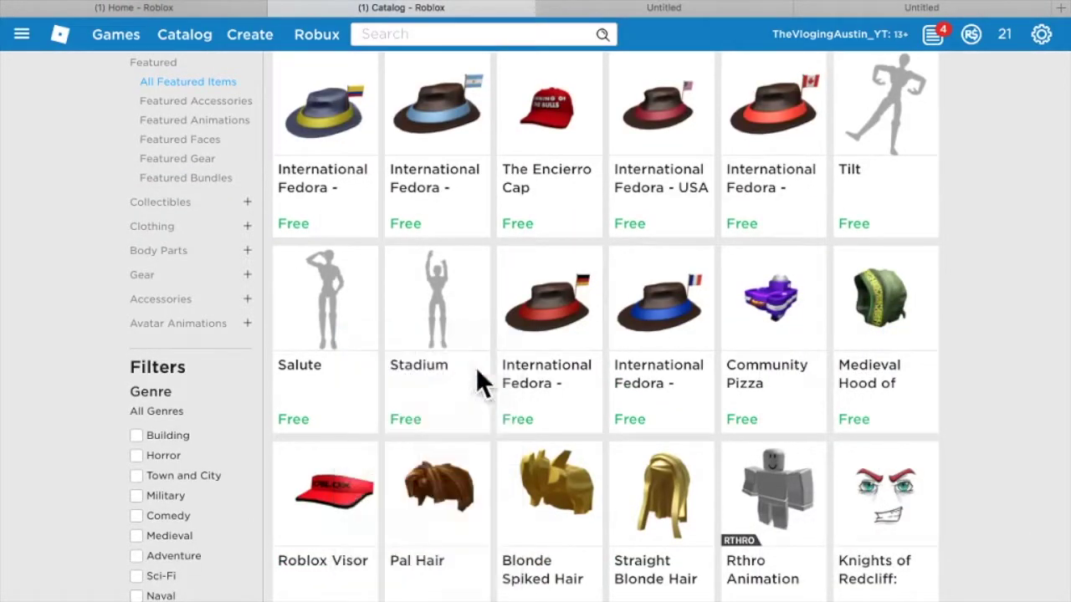
- Open the Rthro Animation Package and the Knights of Redcliff: Paladin - Face in separate new tabs
{"action": "scroll", "coordinate": [477, 377], "scroll_direction": "down", "scroll_amount": 3}
{"action": "right_click", "coordinate": [747, 405]}
{"action": "left_click", "coordinate": [762, 413]}
{"action": "right_click", "coordinate": [874, 413]}
{"action": "left_click", "coordinate": [870, 419]}
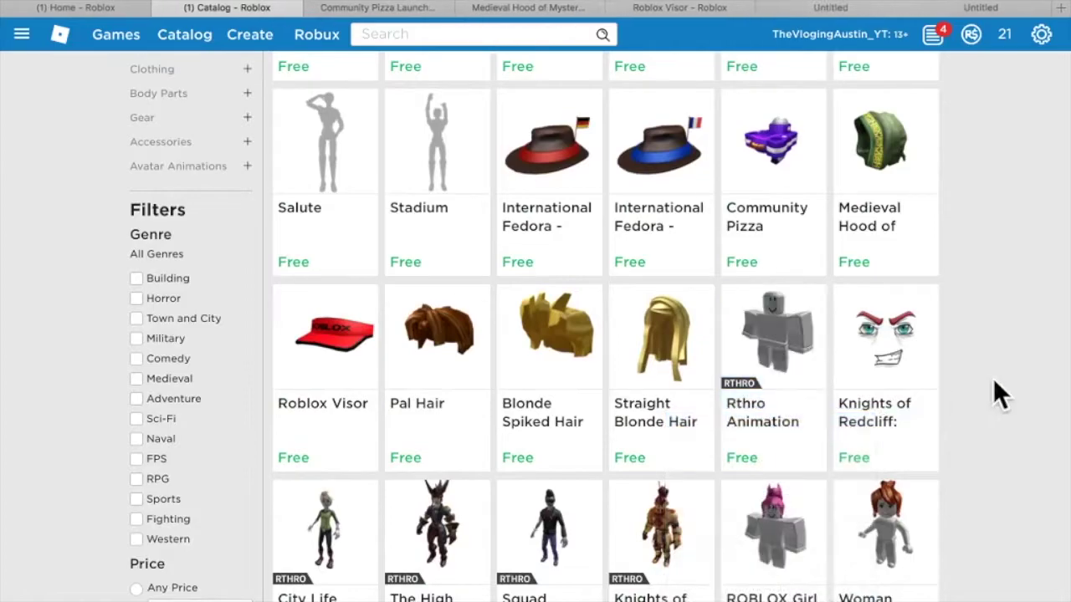
- Get the free Community Pizza Launcher and Medieval Hood of Mystery, confirming each purchase and checking their pages
{"action": "left_click", "coordinate": [366, 9]}
{"action": "left_click", "coordinate": [745, 275]}
{"action": "left_click", "coordinate": [518, 428]}
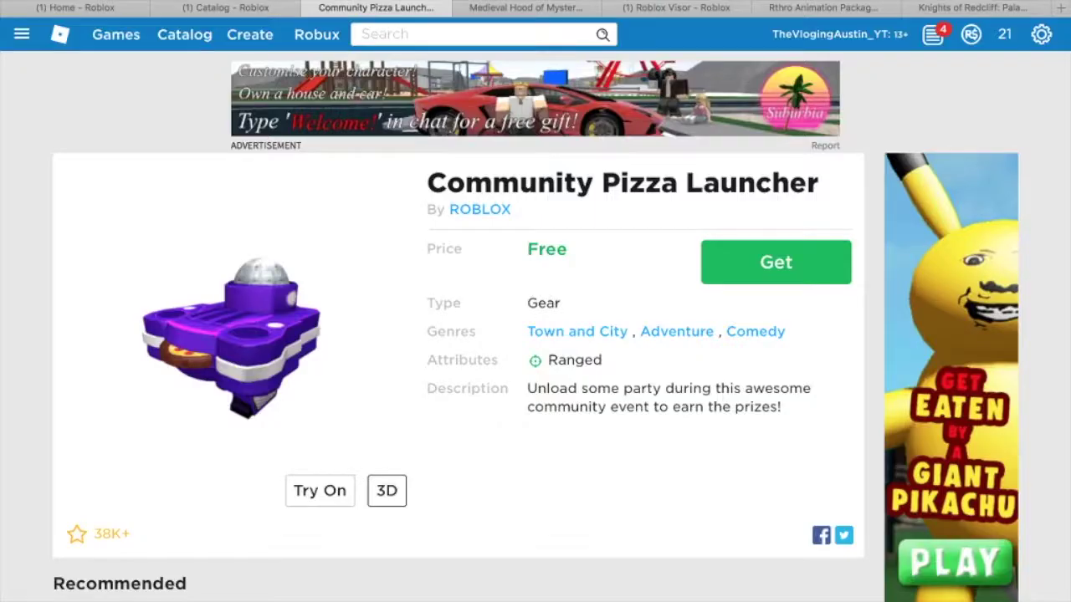
{"action": "left_click", "coordinate": [525, 8]}
{"action": "left_click", "coordinate": [776, 262]}
{"action": "left_click", "coordinate": [526, 433]}
{"action": "left_click", "coordinate": [375, 9]}
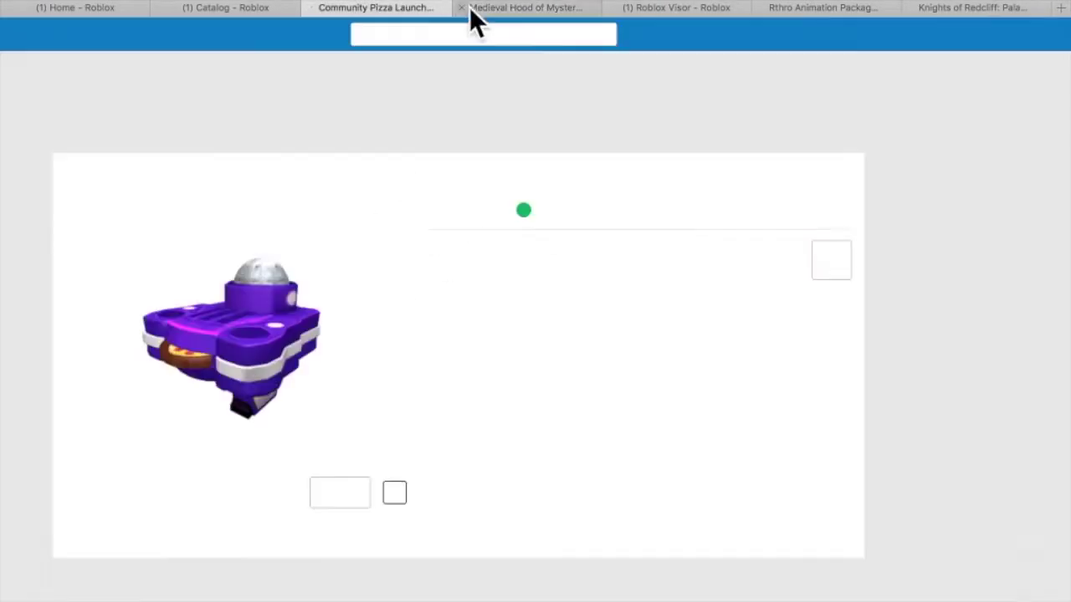
{"action": "left_click", "coordinate": [585, 8]}
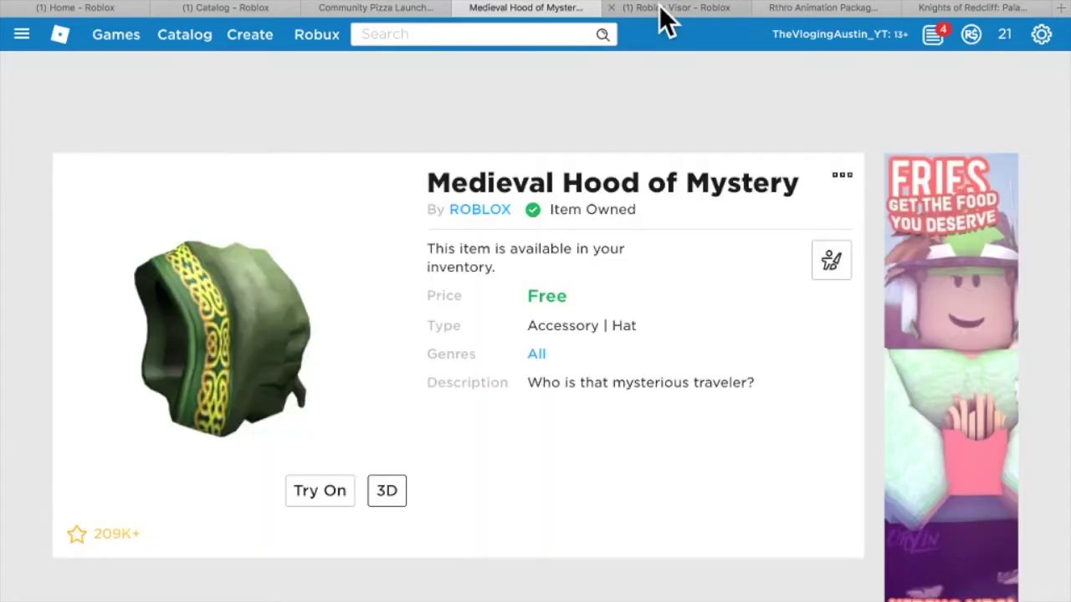
- Get the free Roblox Visor and Rthro Animation Package from their open tabs, confirming each purchase
{"action": "left_click", "coordinate": [660, 6]}
{"action": "left_click", "coordinate": [724, 278]}
{"action": "left_click", "coordinate": [513, 431]}
{"action": "left_click", "coordinate": [823, 7]}
{"action": "left_click", "coordinate": [771, 262]}
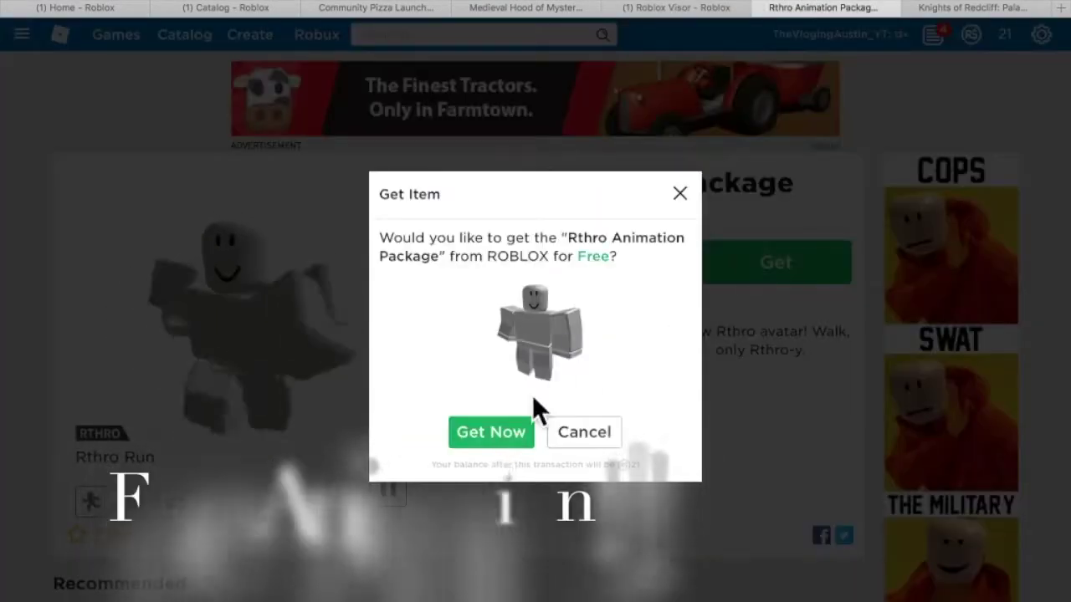
{"action": "left_click", "coordinate": [493, 432]}
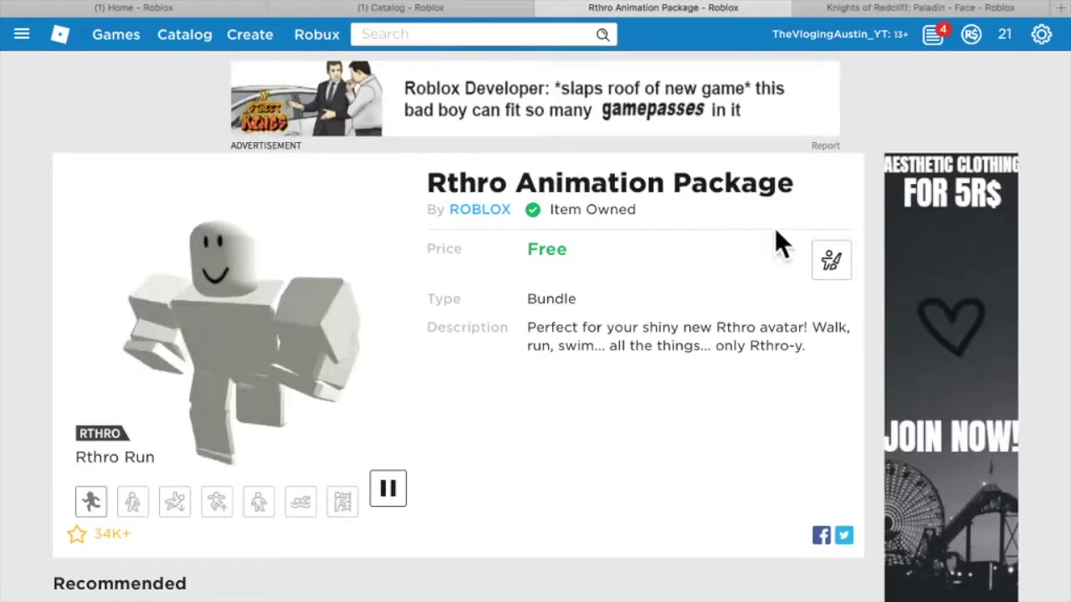
- Preview the Rthro Fall and Rthro Swim animations of the package, and close its page
{"action": "left_click", "coordinate": [176, 504]}
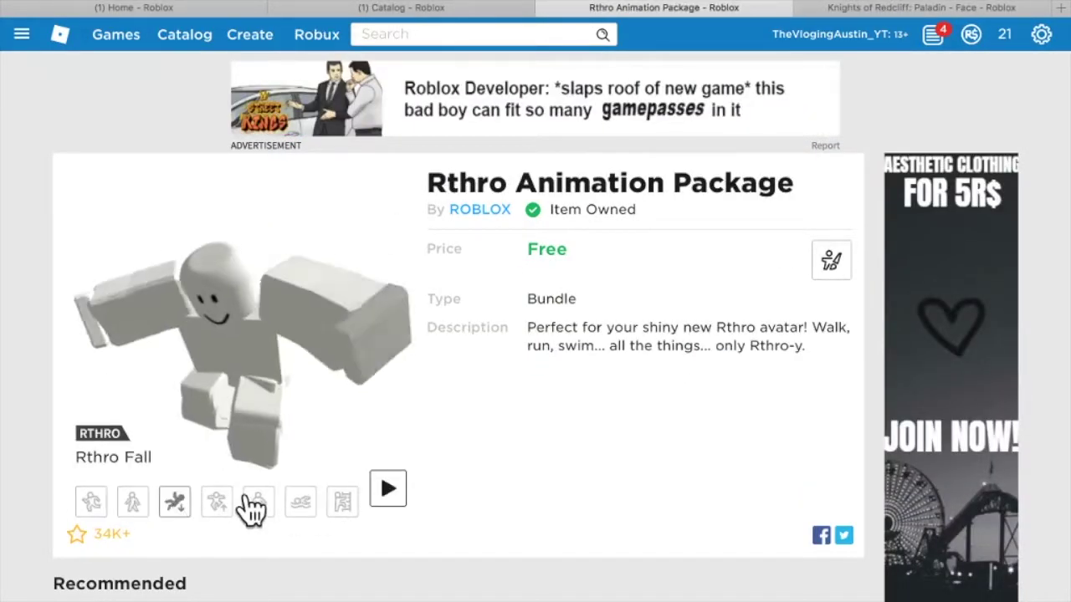
{"action": "left_click", "coordinate": [303, 503]}
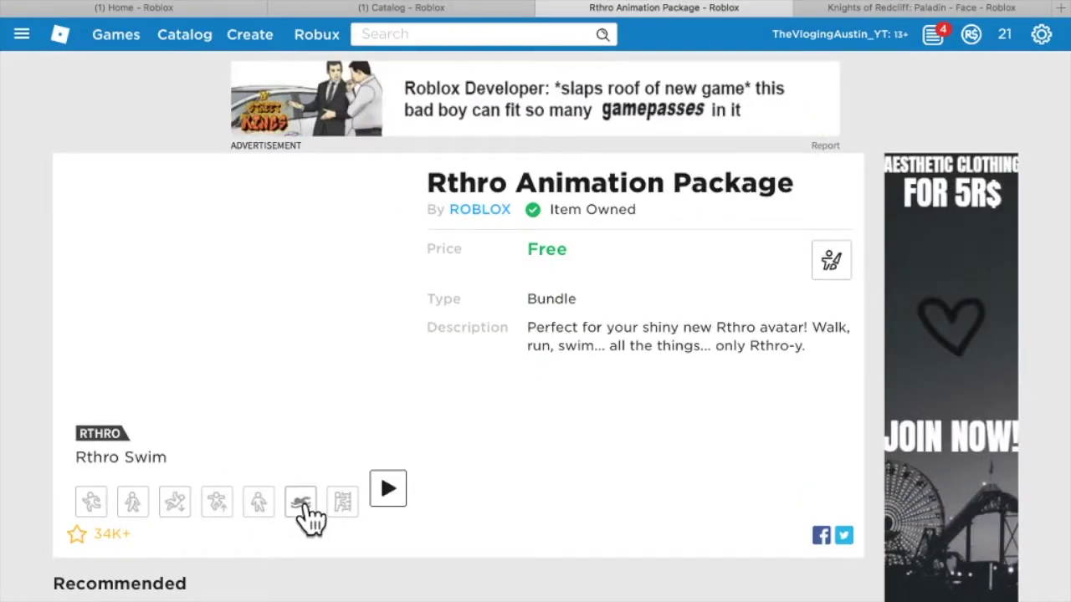
{"action": "left_click", "coordinate": [546, 8]}
- Return to the catalog and open City Life Woman and The High Seas: Beatrix in separate new tabs
{"action": "left_click", "coordinate": [478, 9]}
{"action": "scroll", "coordinate": [549, 335], "scroll_direction": "down", "scroll_amount": 5}
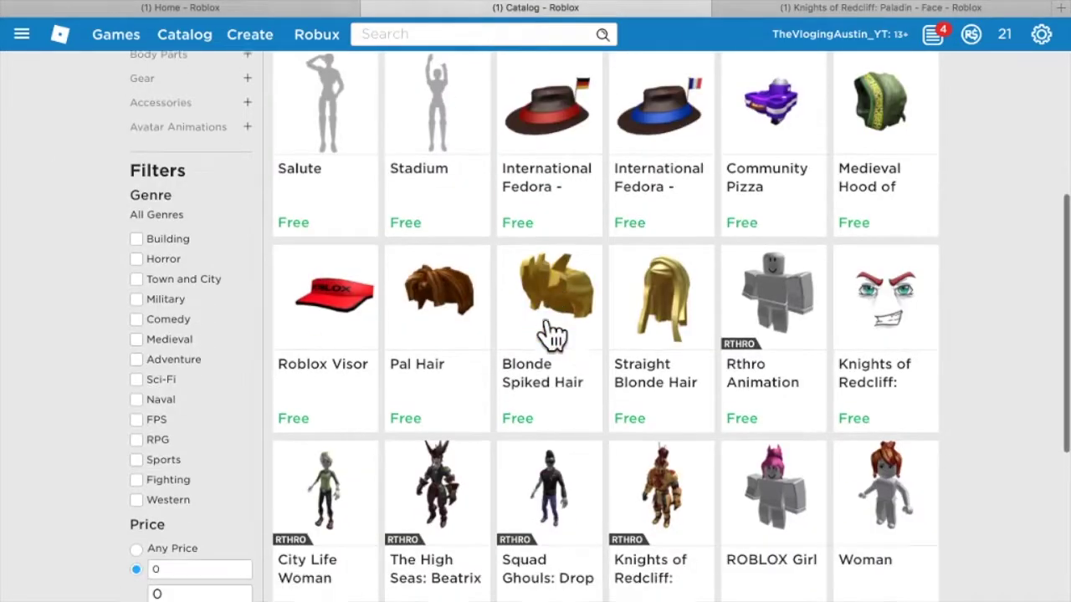
{"action": "right_click", "coordinate": [326, 295]}
{"action": "left_click", "coordinate": [368, 303]}
{"action": "right_click", "coordinate": [418, 321]}
{"action": "left_click", "coordinate": [443, 331]}
- Open the Squad Ghouls: Drop Dead Tedd and Knights of Redcliff: Paladin bundles in separate new tabs
{"action": "right_click", "coordinate": [566, 358]}
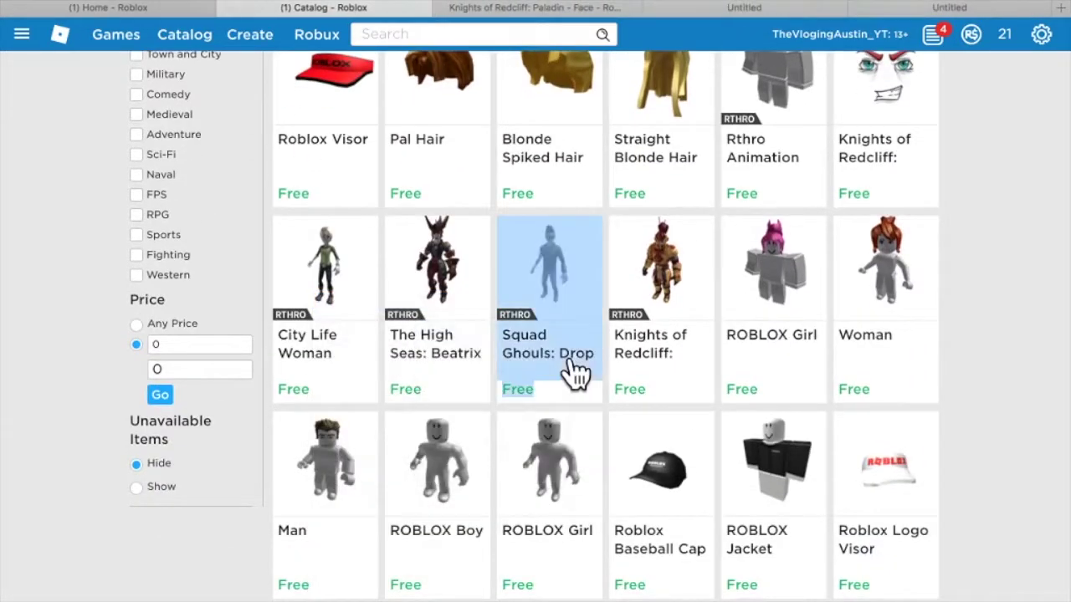
{"action": "left_click", "coordinate": [636, 361]}
{"action": "right_click", "coordinate": [653, 339]}
{"action": "left_click", "coordinate": [690, 349]}
- Look through the next page of free featured items and return to the first page
{"action": "scroll", "coordinate": [623, 579], "scroll_direction": "down", "scroll_amount": 3}
{"action": "left_click", "coordinate": [637, 490]}
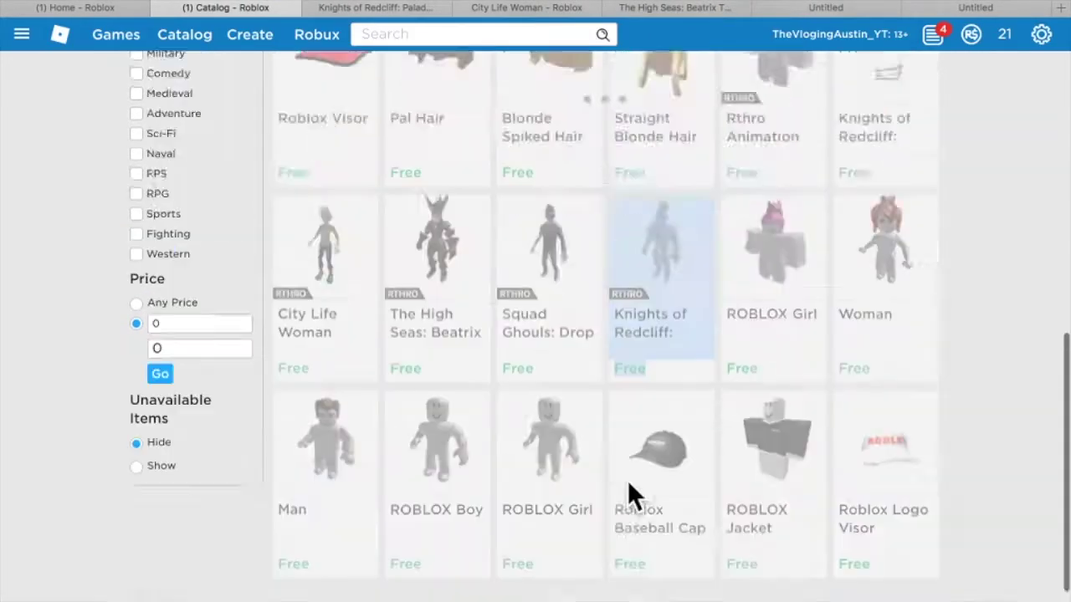
{"action": "scroll", "coordinate": [521, 329], "scroll_direction": "down", "scroll_amount": 10}
{"action": "left_click", "coordinate": [563, 429]}
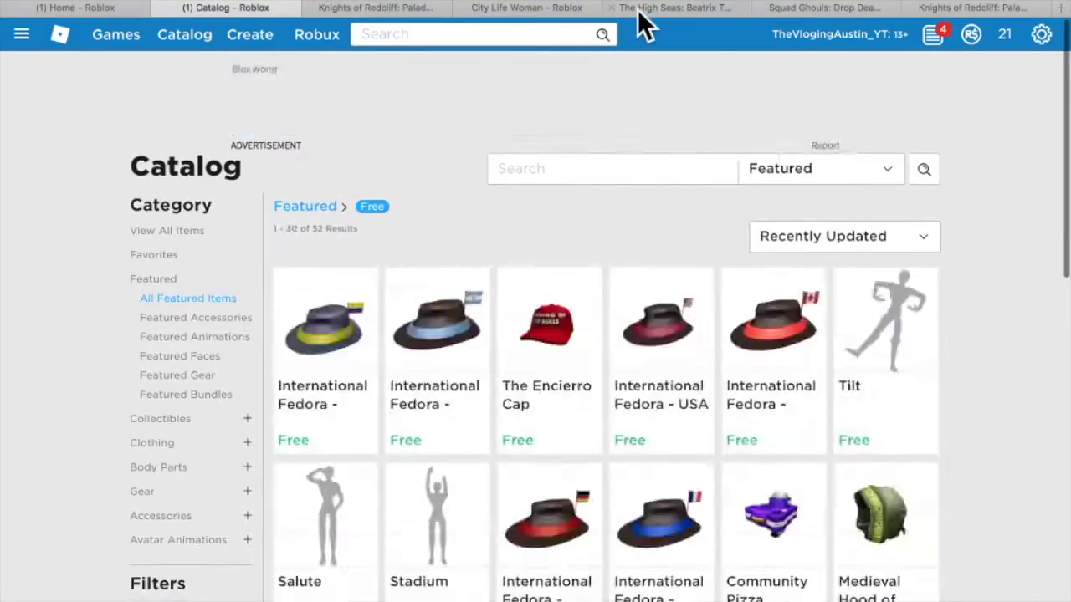
- Get the free City Life Woman and The High Seas: Beatrix bundles from their open tabs, confirming each purchase
{"action": "left_click", "coordinate": [636, 10]}
{"action": "left_click", "coordinate": [572, 11]}
{"action": "left_click", "coordinate": [757, 281]}
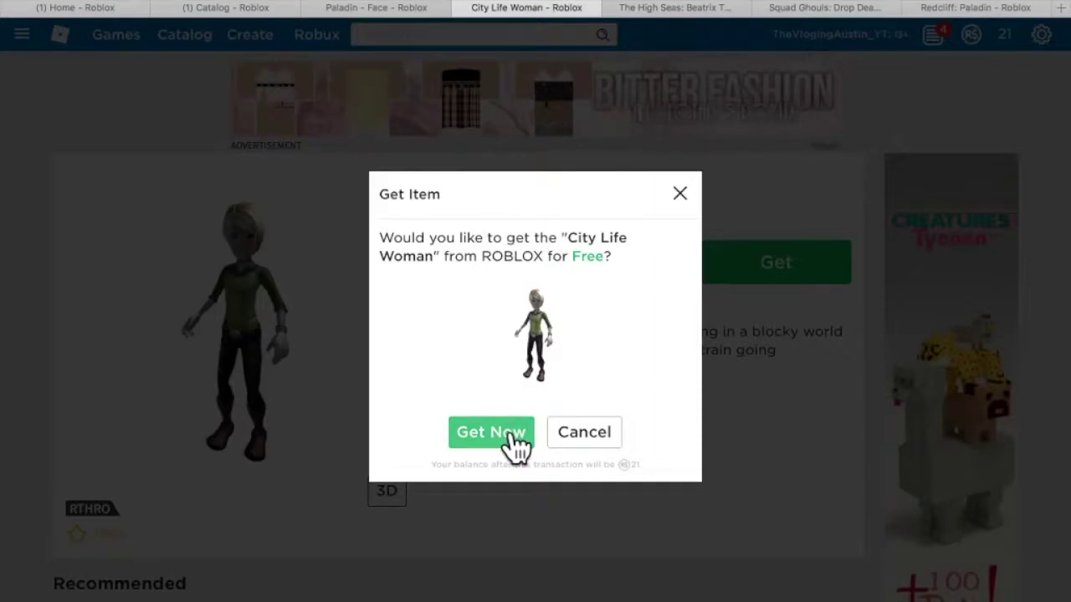
{"action": "left_click", "coordinate": [507, 436]}
{"action": "left_click", "coordinate": [665, 9]}
{"action": "left_click", "coordinate": [727, 270]}
{"action": "left_click", "coordinate": [509, 436]}
- Get the free Squad Ghouls: Drop Dead Tedd and Knights of Redcliff: Paladin bundles, confirming each purchase
{"action": "left_click", "coordinate": [849, 6]}
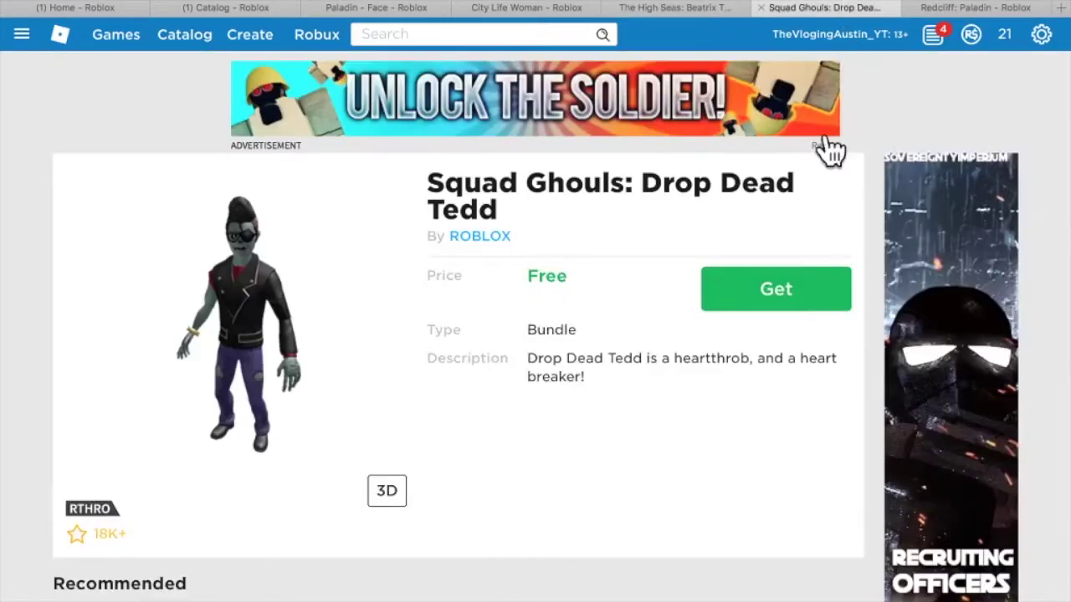
{"action": "left_click", "coordinate": [776, 290]}
{"action": "left_click", "coordinate": [515, 430]}
{"action": "left_click", "coordinate": [975, 8]}
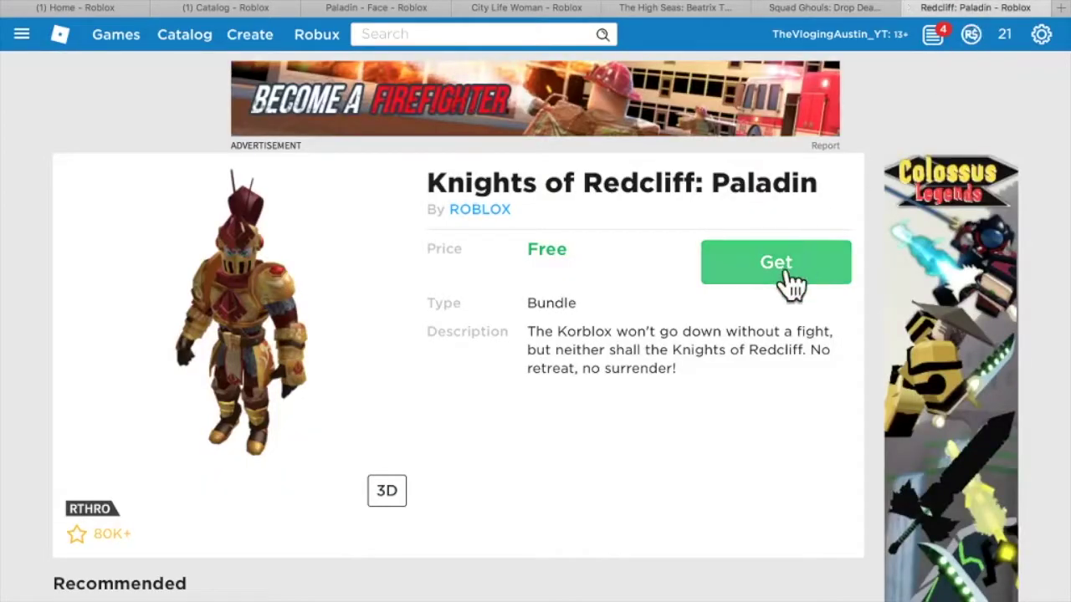
{"action": "left_click", "coordinate": [782, 262]}
{"action": "left_click", "coordinate": [483, 443]}
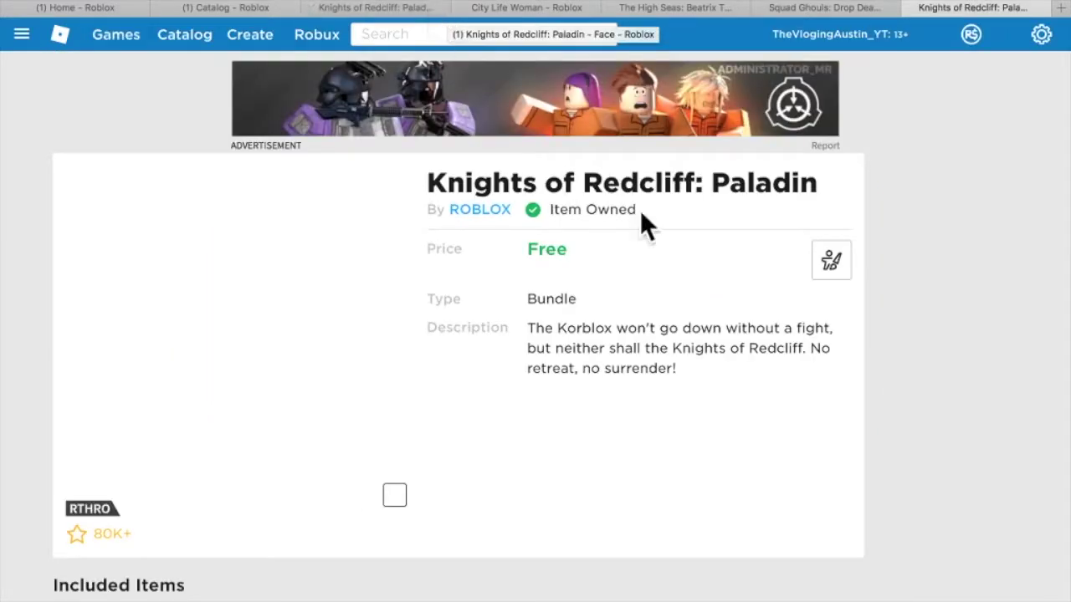
- Open the avatar editor from the Paladin bundle page and dress the avatar in the full Knights of Redcliff: Paladin outfit
{"action": "left_click", "coordinate": [824, 269]}
{"action": "scroll", "coordinate": [664, 302], "scroll_direction": "down", "scroll_amount": 2}
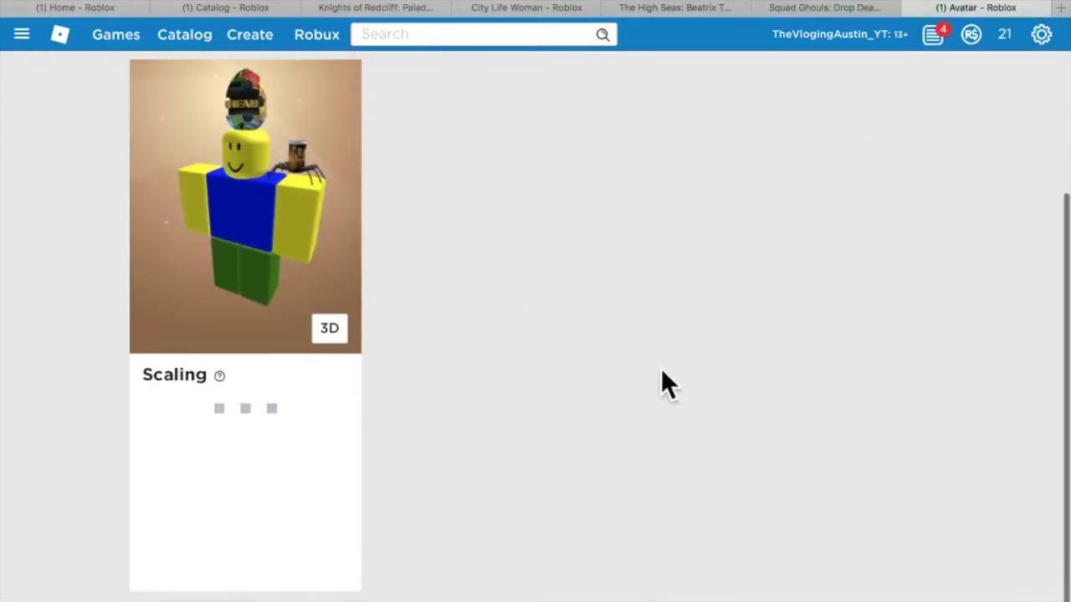
{"action": "scroll", "coordinate": [662, 382], "scroll_direction": "up", "scroll_amount": 3}
{"action": "scroll", "coordinate": [665, 385], "scroll_direction": "down", "scroll_amount": 1}
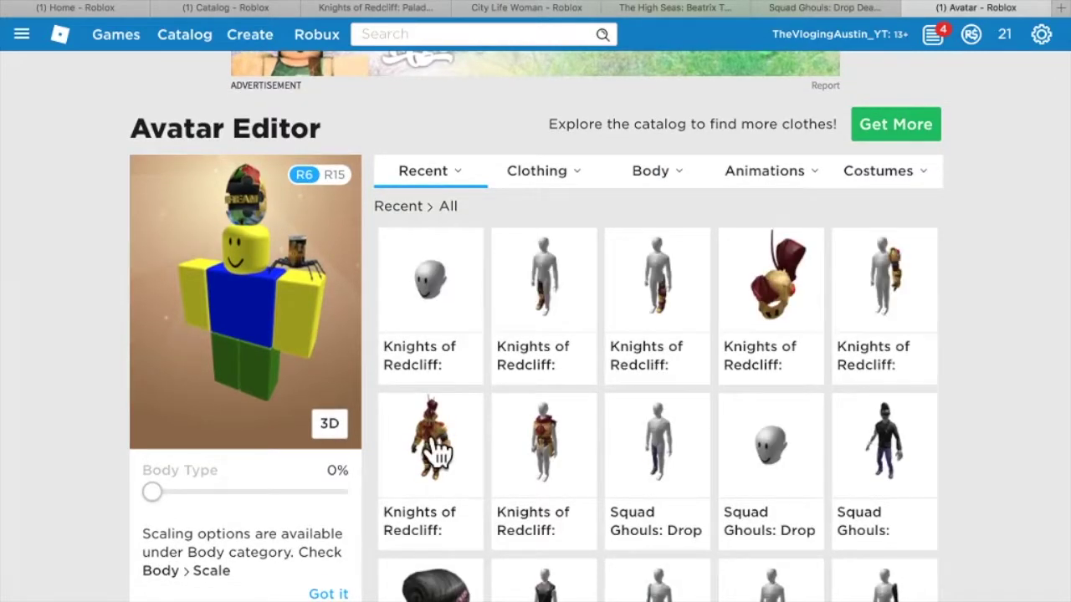
{"action": "scroll", "coordinate": [437, 458], "scroll_direction": "down", "scroll_amount": 1}
{"action": "left_click", "coordinate": [513, 408]}
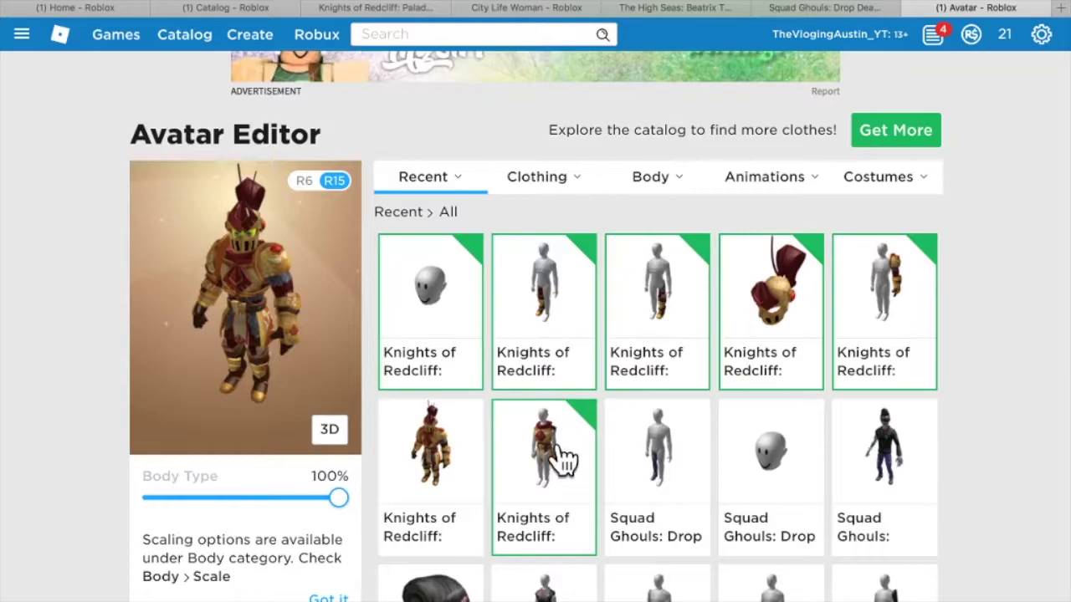
- Open the Knights of Redcliff: Paladin - Right Leg page, and review the open Squad Ghouls: Drop Dead Tedd and City Life Woman pages
{"action": "left_click", "coordinate": [776, 339]}
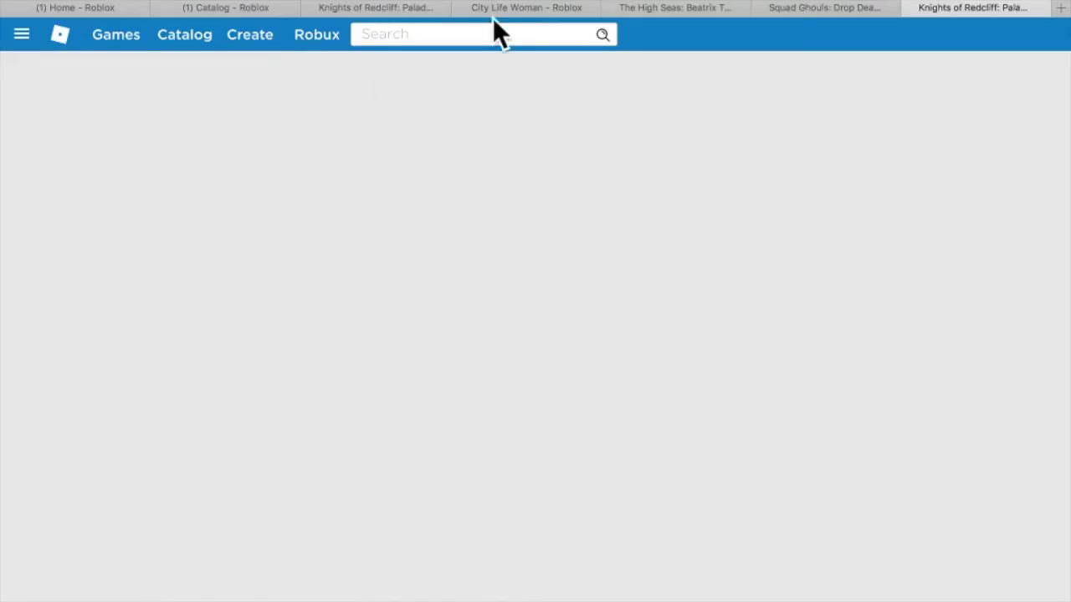
{"action": "left_click", "coordinate": [785, 8]}
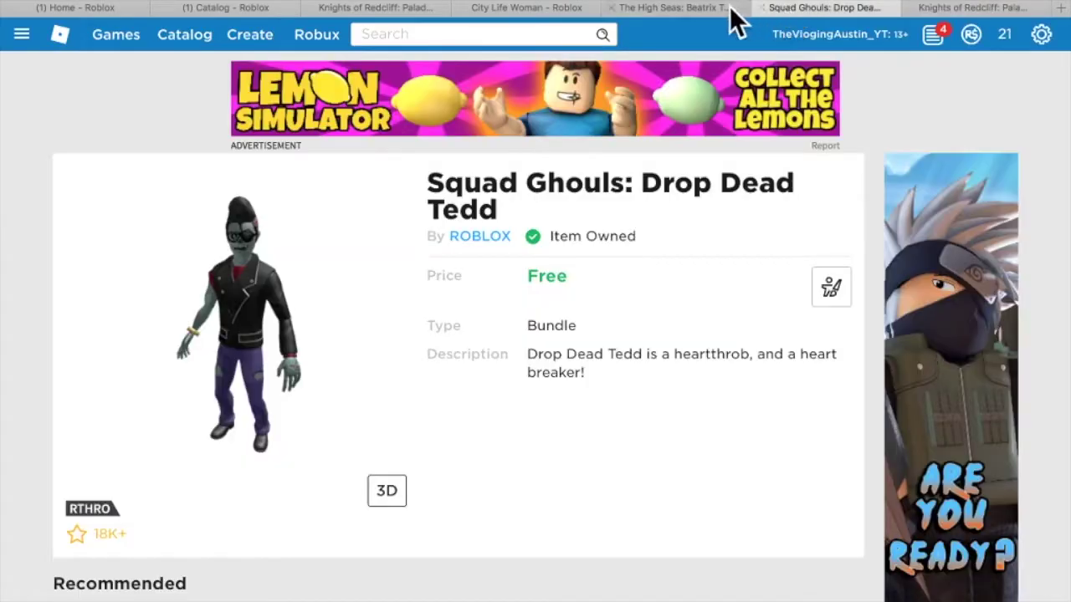
{"action": "left_click", "coordinate": [960, 10]}
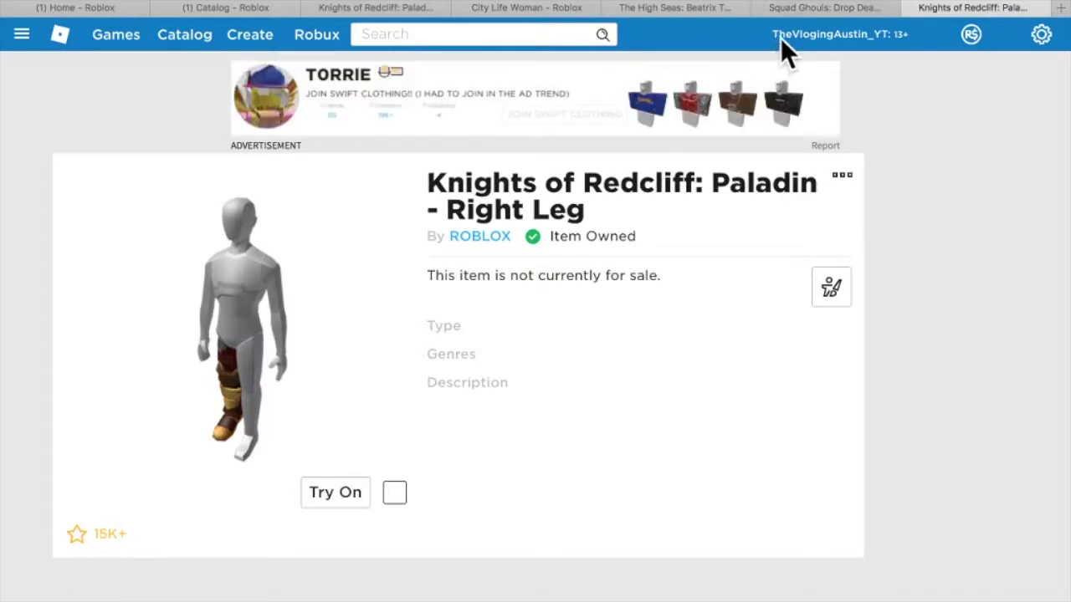
{"action": "left_click", "coordinate": [800, 10]}
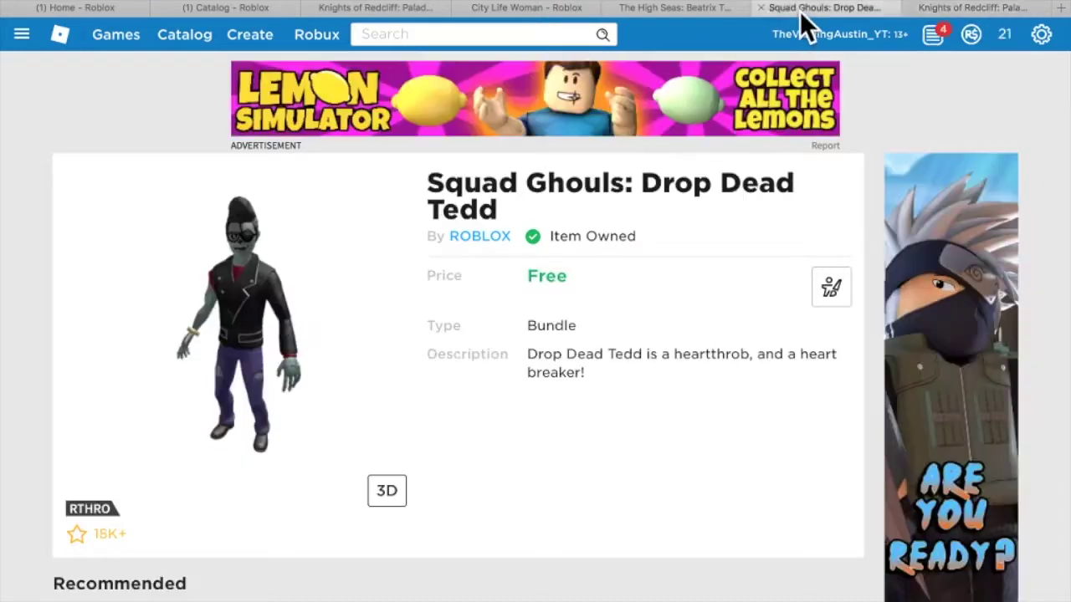
{"action": "left_click", "coordinate": [944, 10]}
{"action": "left_click", "coordinate": [552, 6]}
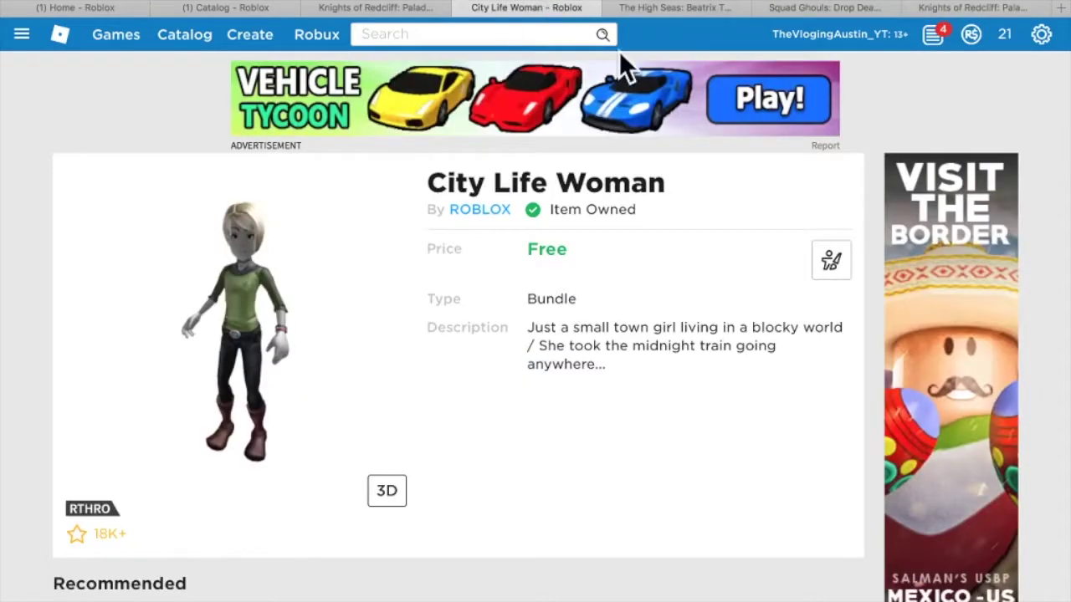
- Open the avatar editor from The High Seas: Beatrix The Pirate Queen page, and close the Squad Ghouls and Right Leg pages
{"action": "left_click", "coordinate": [691, 8]}
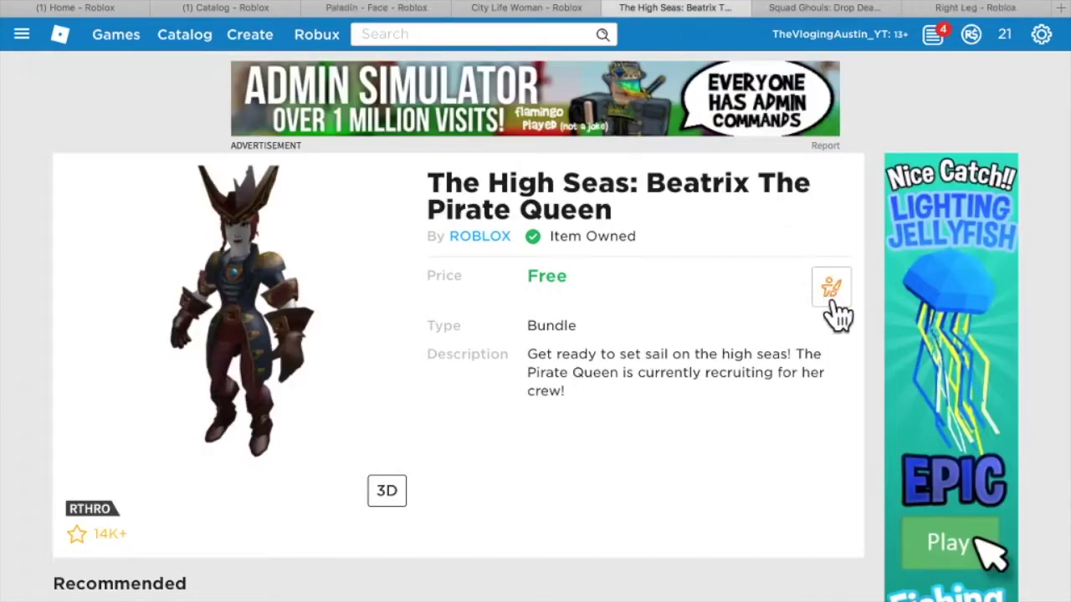
{"action": "left_click", "coordinate": [833, 289]}
{"action": "left_click", "coordinate": [838, 9]}
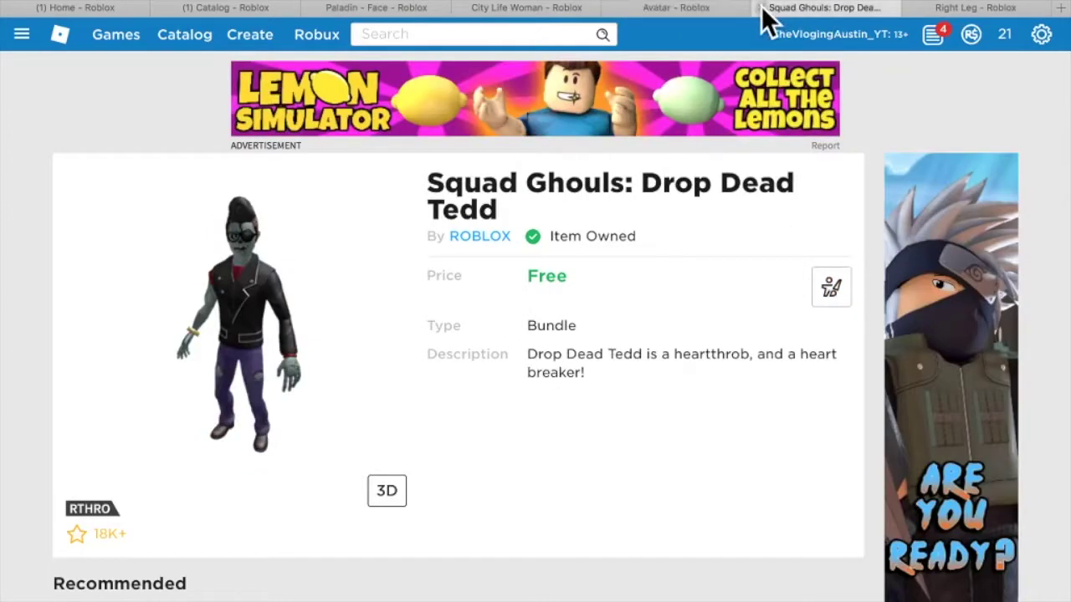
{"action": "middle_click", "coordinate": [765, 10]}
{"action": "middle_click", "coordinate": [757, 11]}
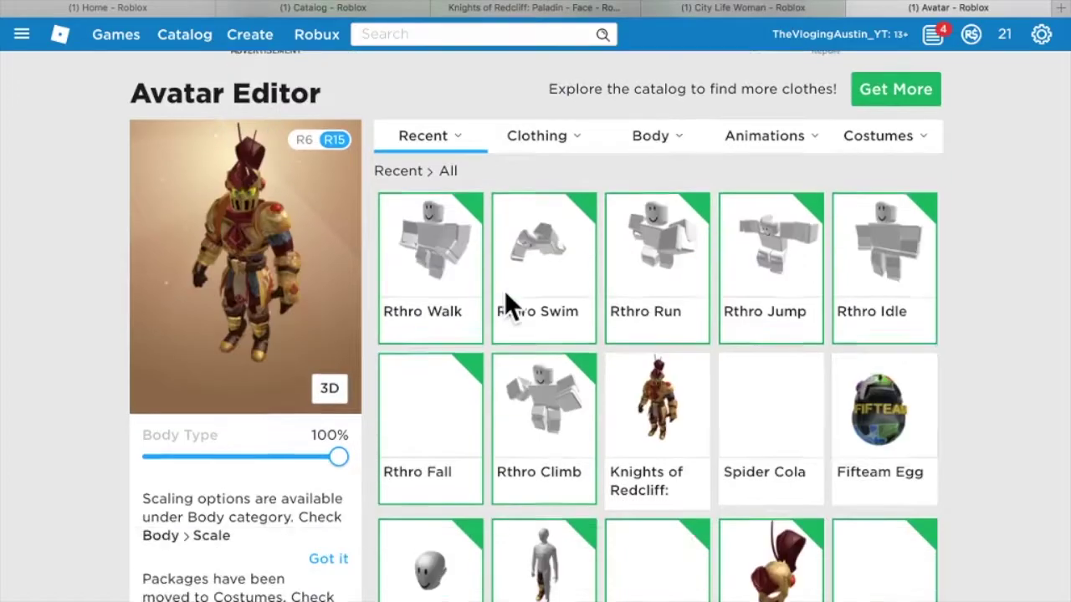
- Take the Knights of Redcliff: Paladin head, both legs, arm with the gold armor and torso off the avatar
{"action": "scroll", "coordinate": [504, 291], "scroll_direction": "down", "scroll_amount": 2}
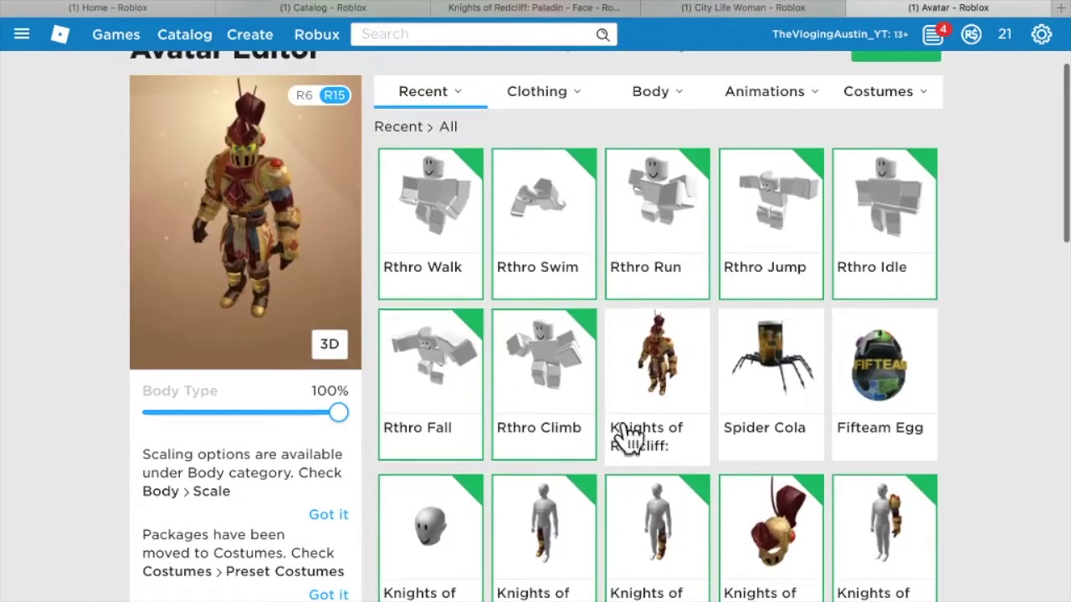
{"action": "scroll", "coordinate": [627, 456], "scroll_direction": "down", "scroll_amount": 3}
{"action": "scroll", "coordinate": [514, 410], "scroll_direction": "down", "scroll_amount": 3}
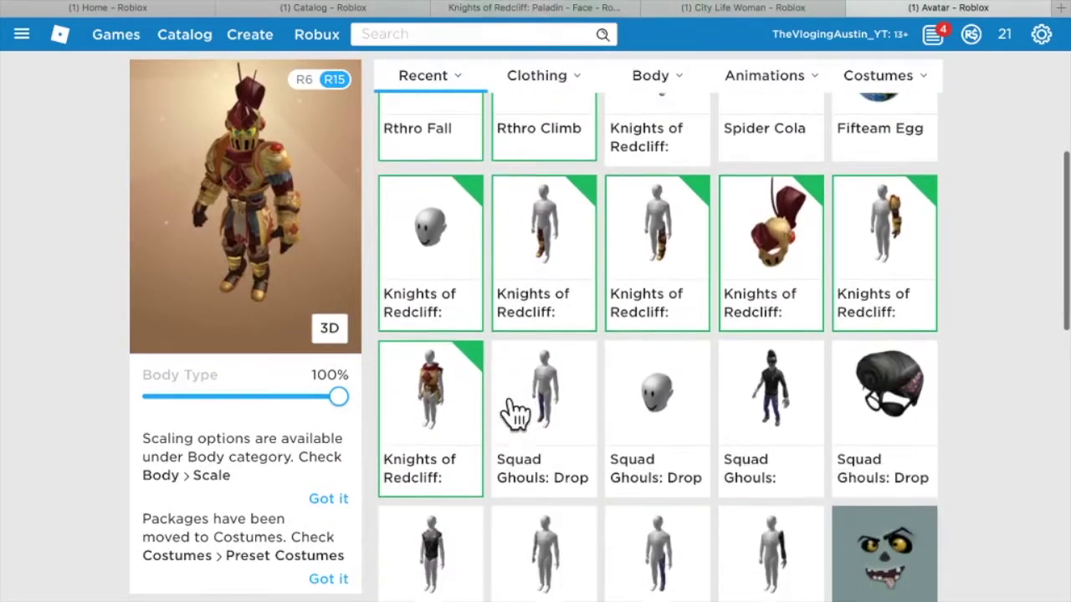
{"action": "scroll", "coordinate": [490, 382], "scroll_direction": "down", "scroll_amount": 2}
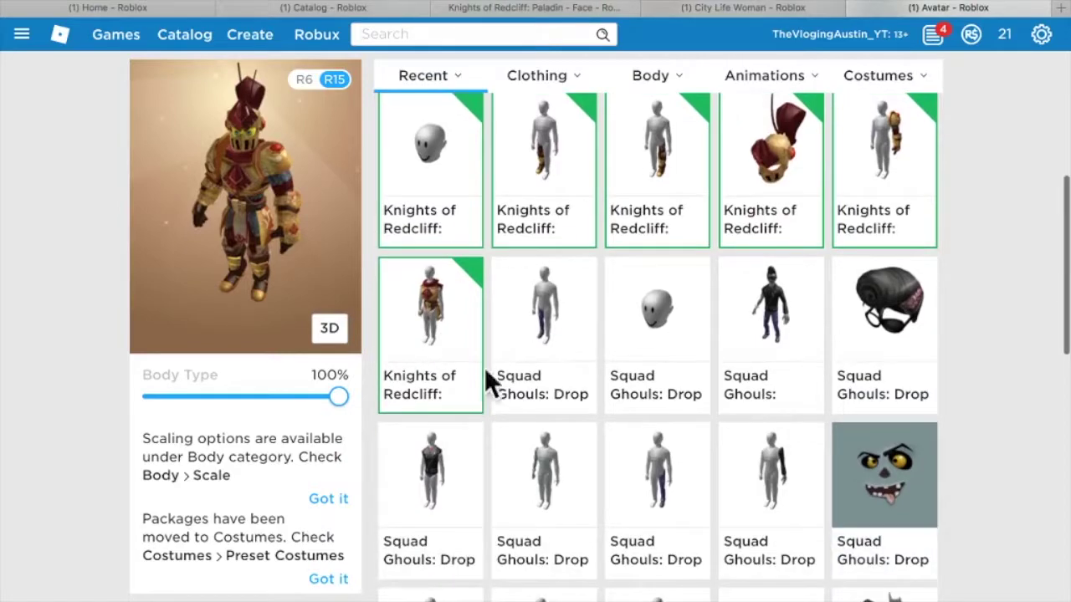
{"action": "scroll", "coordinate": [502, 360], "scroll_direction": "up", "scroll_amount": 5}
{"action": "left_click", "coordinate": [484, 328]}
{"action": "left_click", "coordinate": [577, 326]}
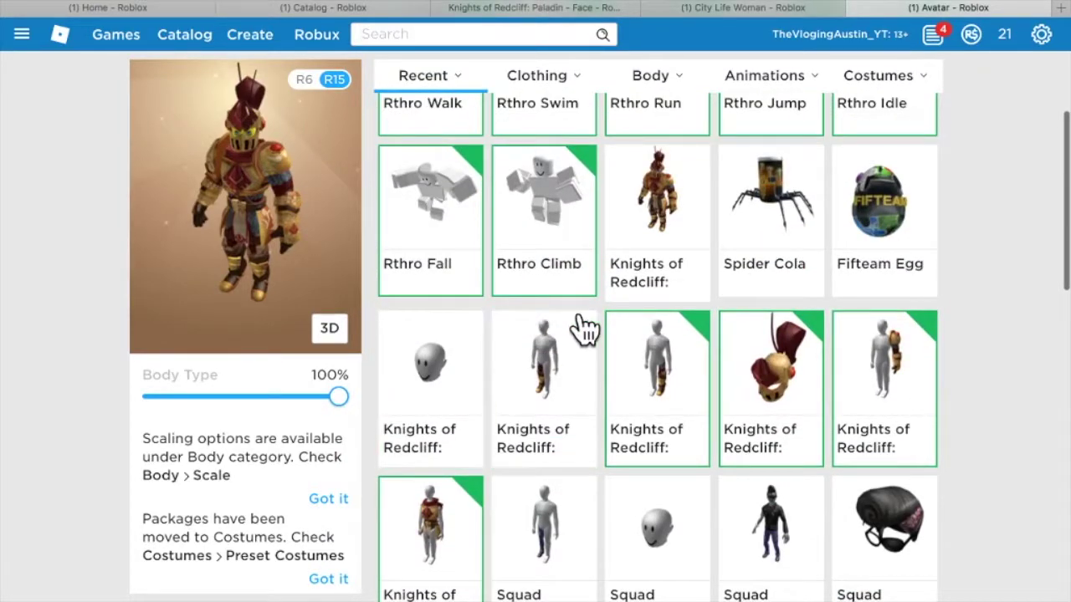
{"action": "left_click", "coordinate": [697, 327]}
{"action": "left_click", "coordinate": [845, 368]}
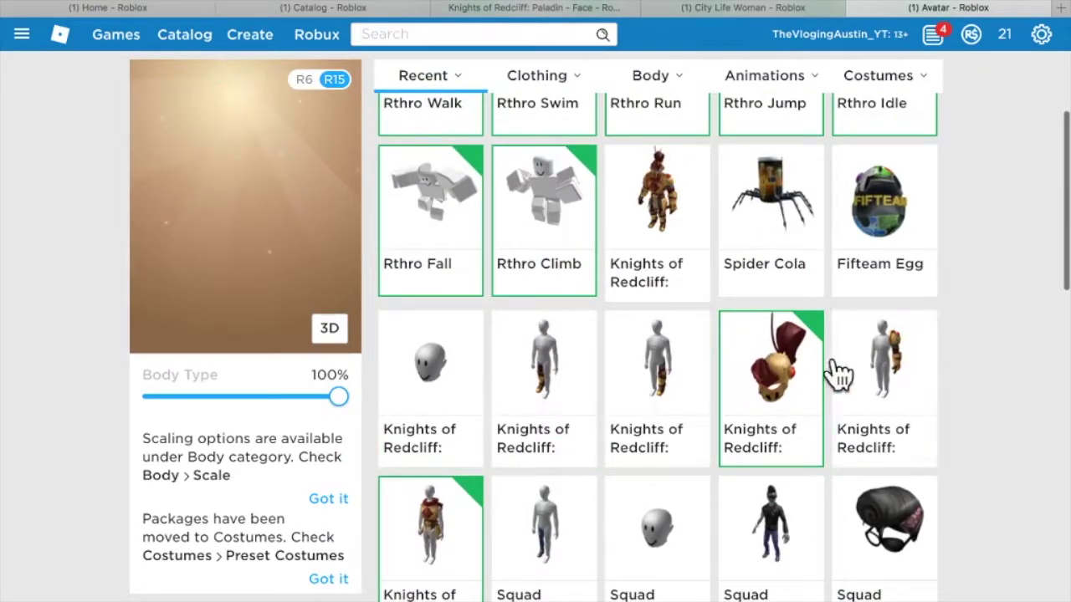
{"action": "left_click", "coordinate": [467, 484]}
{"action": "scroll", "coordinate": [242, 288], "scroll_direction": "up", "scroll_amount": 1}
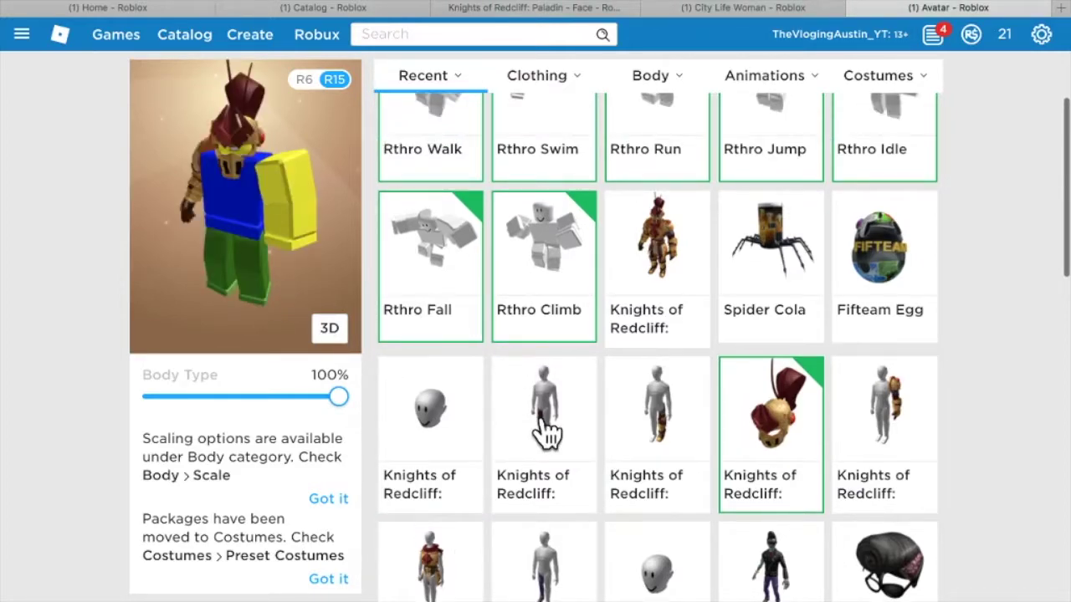
{"action": "scroll", "coordinate": [544, 430], "scroll_direction": "up", "scroll_amount": 3}
{"action": "scroll", "coordinate": [528, 466], "scroll_direction": "down", "scroll_amount": 2}
{"action": "scroll", "coordinate": [528, 466], "scroll_direction": "up", "scroll_amount": 2}
{"action": "scroll", "coordinate": [528, 466], "scroll_direction": "down", "scroll_amount": 3}
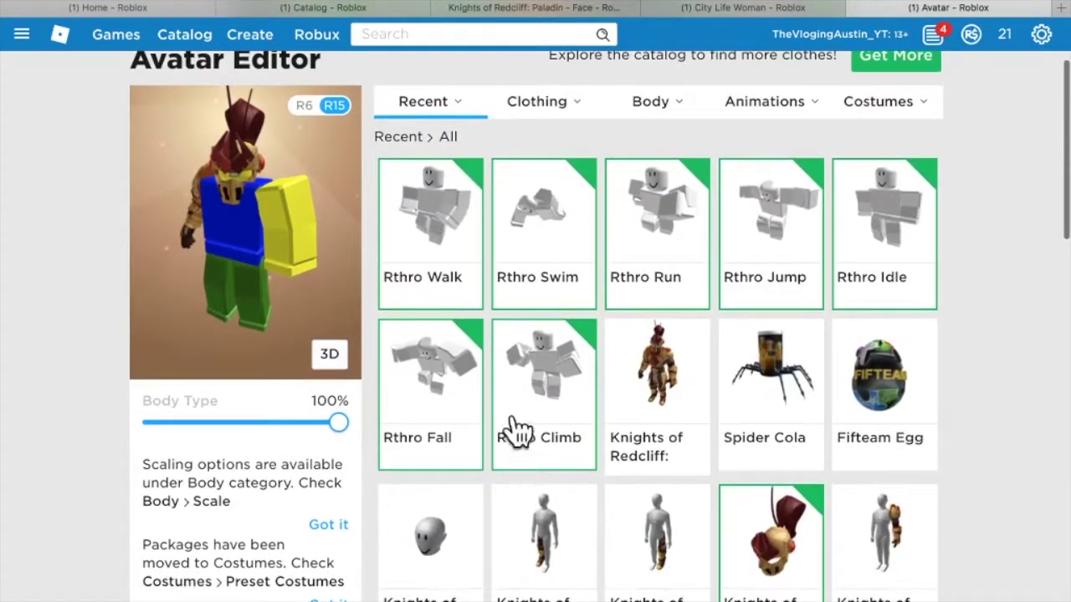
{"action": "scroll", "coordinate": [485, 408], "scroll_direction": "up", "scroll_amount": 2}
{"action": "scroll", "coordinate": [678, 426], "scroll_direction": "down", "scroll_amount": 4}
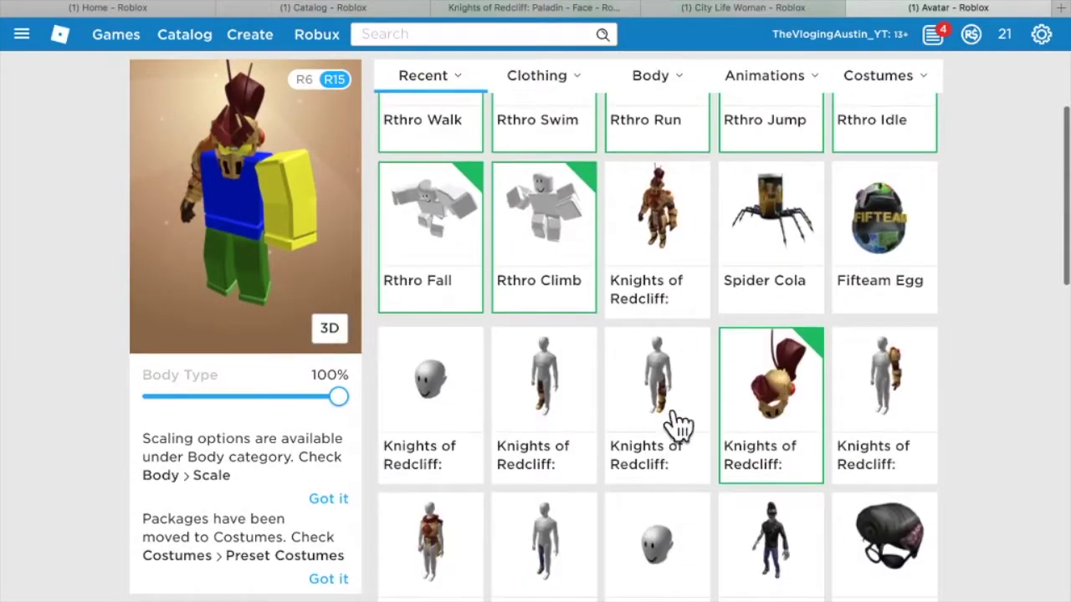
- Return to the open catalog page of free featured items and look through the list down to the Rthro bundles
{"action": "left_click", "coordinate": [713, 8]}
{"action": "left_click", "coordinate": [332, 9]}
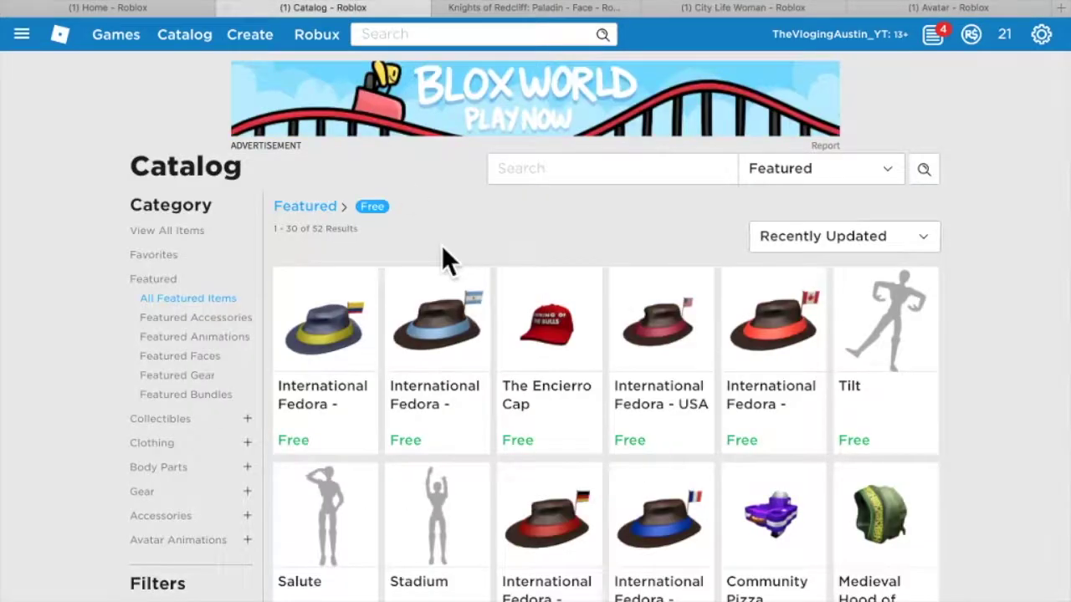
{"action": "scroll", "coordinate": [442, 251], "scroll_direction": "down", "scroll_amount": 3}
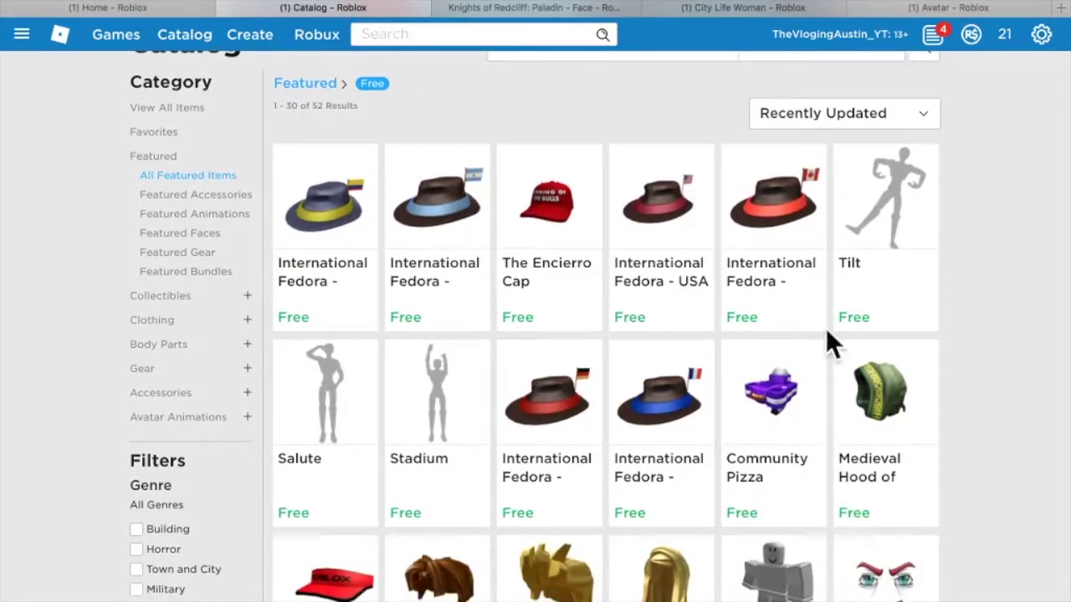
{"action": "scroll", "coordinate": [705, 401], "scroll_direction": "down", "scroll_amount": 2}
{"action": "scroll", "coordinate": [707, 400], "scroll_direction": "up", "scroll_amount": 4}
{"action": "scroll", "coordinate": [705, 402], "scroll_direction": "down", "scroll_amount": 7}
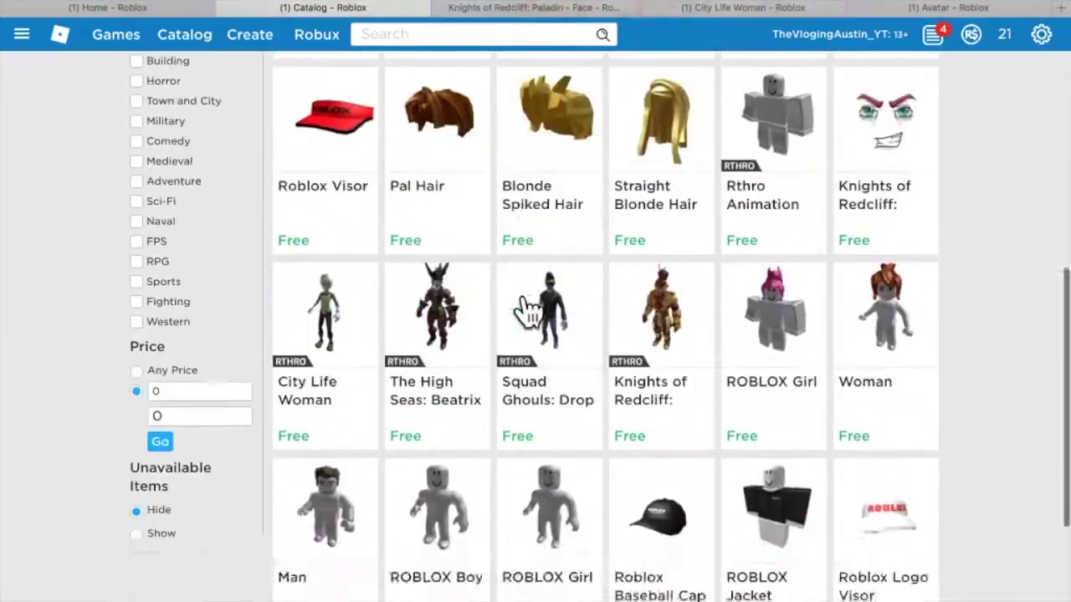